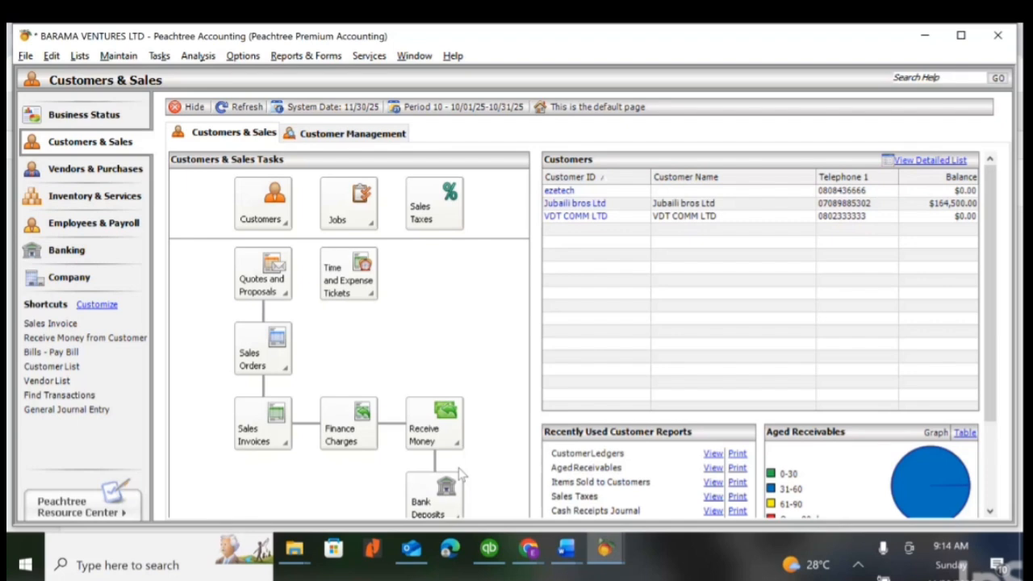
- Read the customer overpayment scenario in Word's Document1 and return to the Barama Ventures Ltd company window in Peachtree Accounting
mouse_move(565, 551)
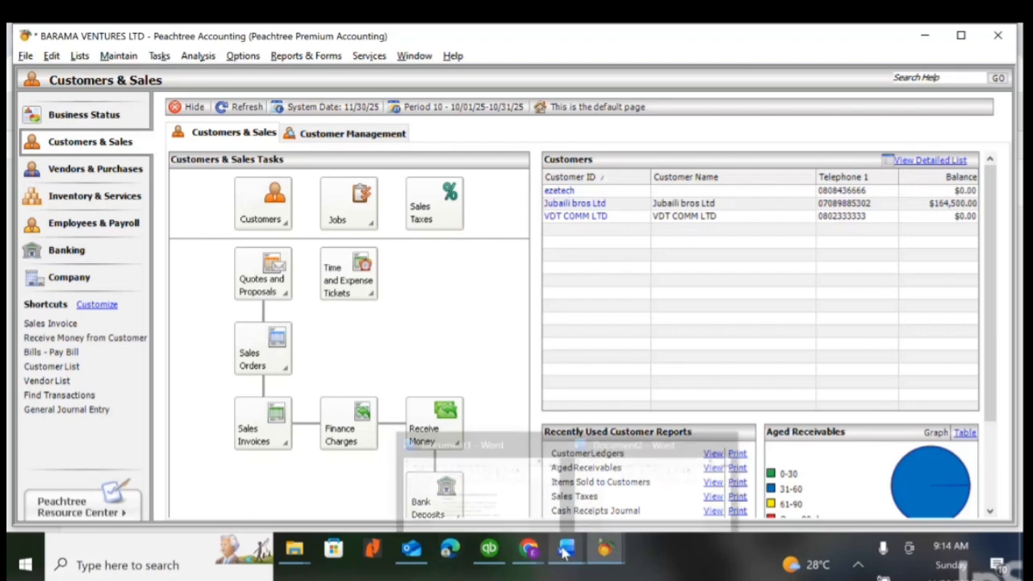
click(532, 502)
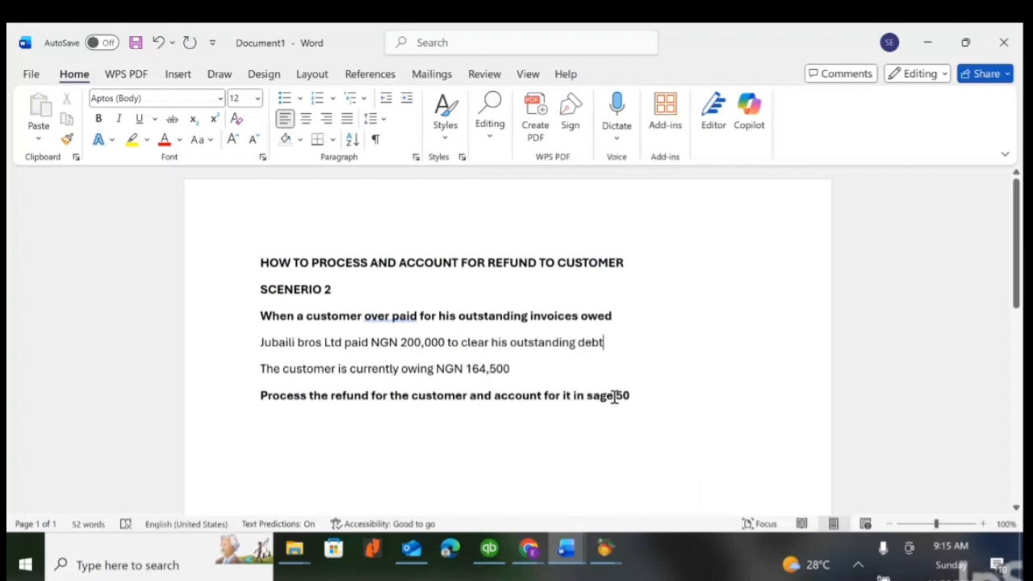
mouse_move(609, 549)
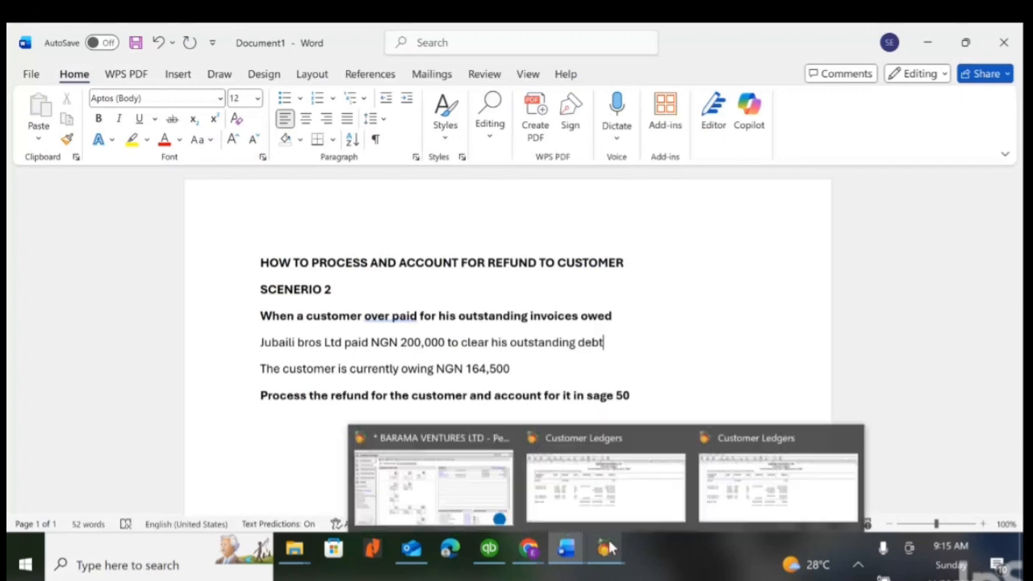
click(425, 479)
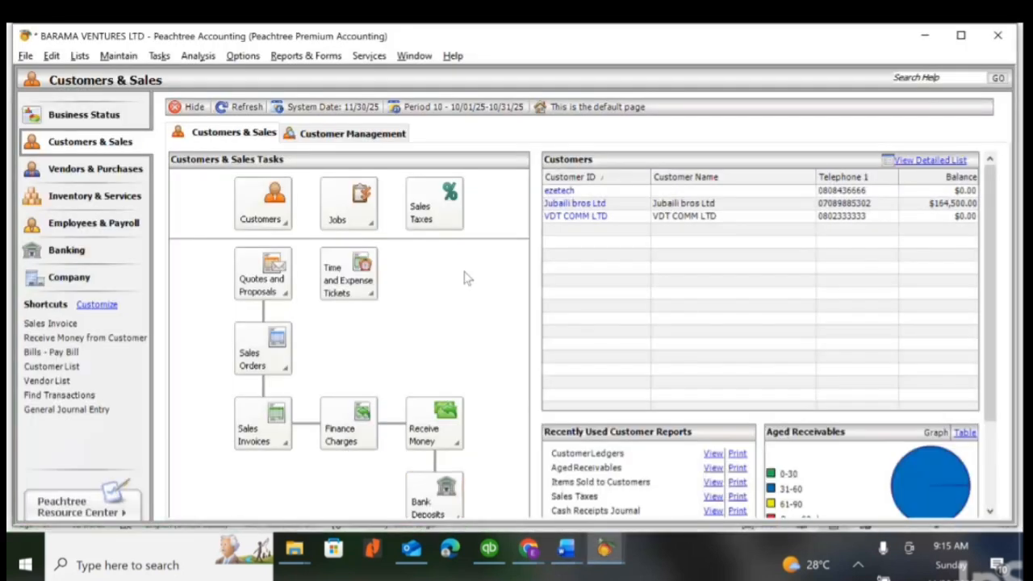
- Display the Customer Ledgers report from the Accounts Receivable reports
click(288, 58)
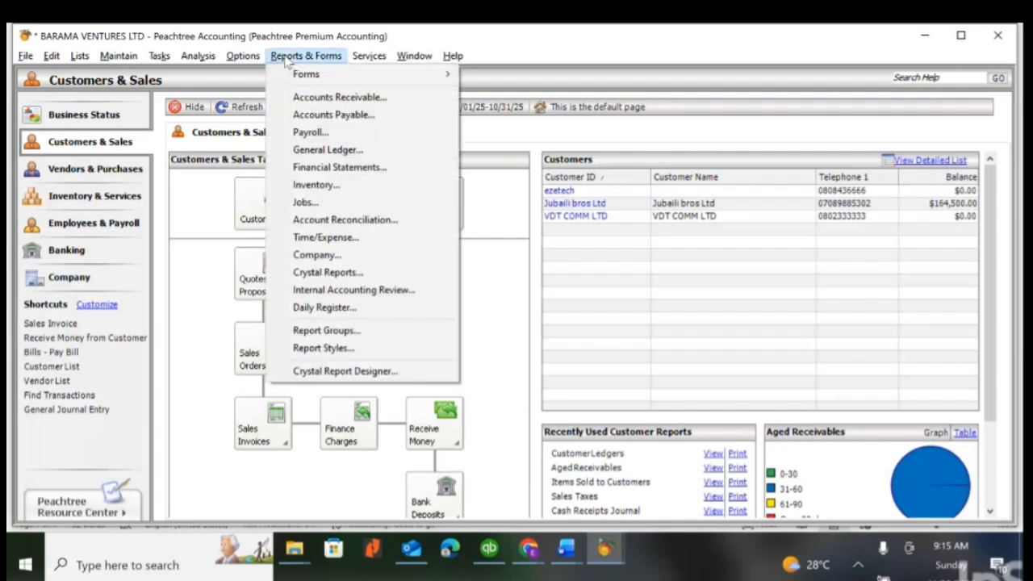
click(315, 98)
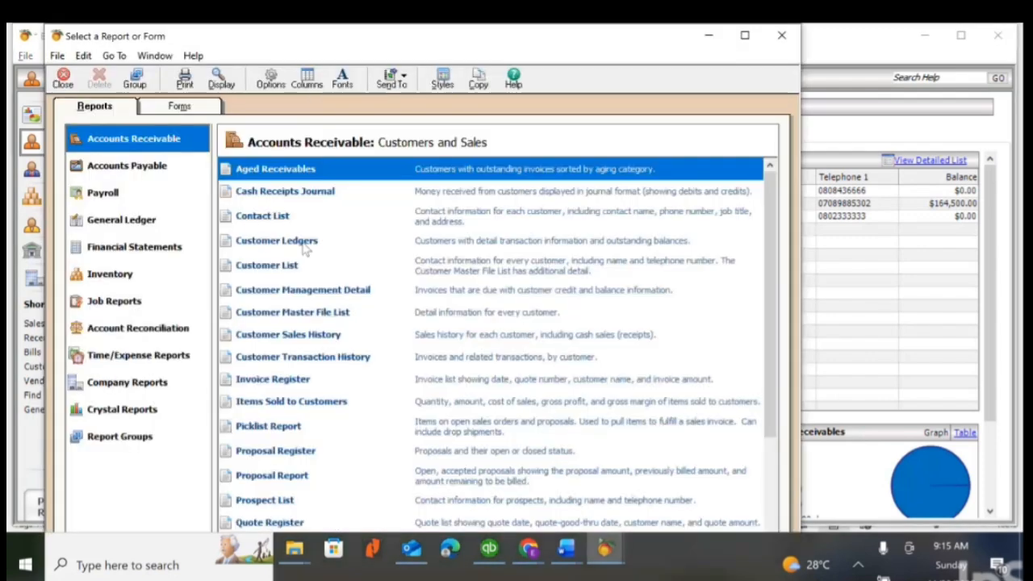
double_click(305, 242)
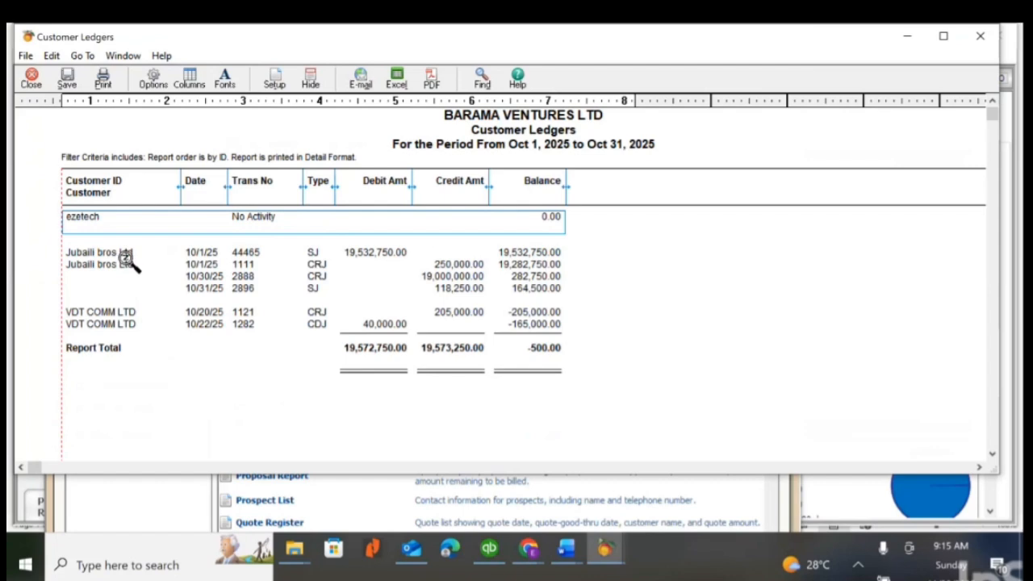
- Filter the Customer Ledgers report by customer ID to show only Jubaili bros Ltd
click(155, 75)
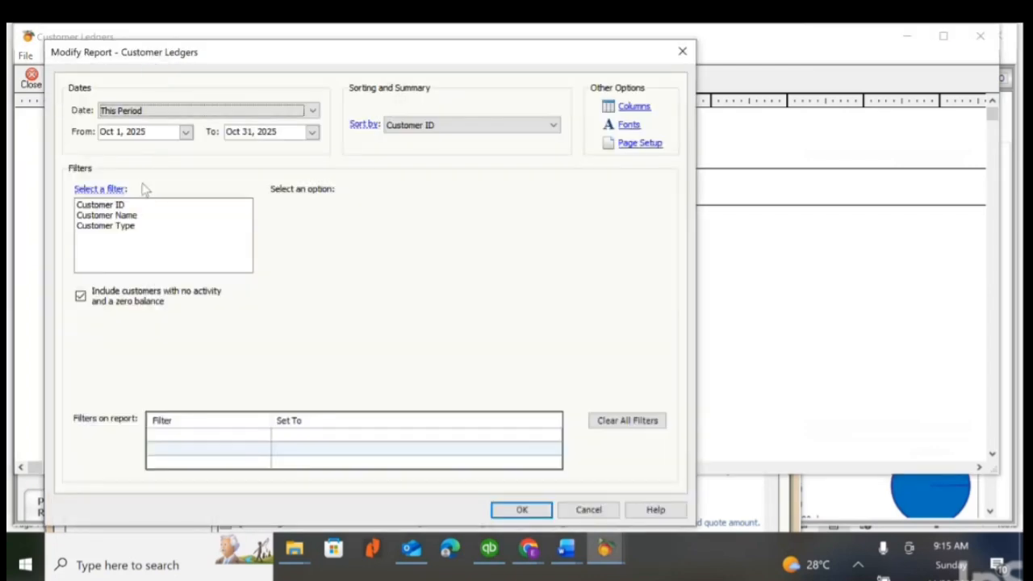
click(132, 206)
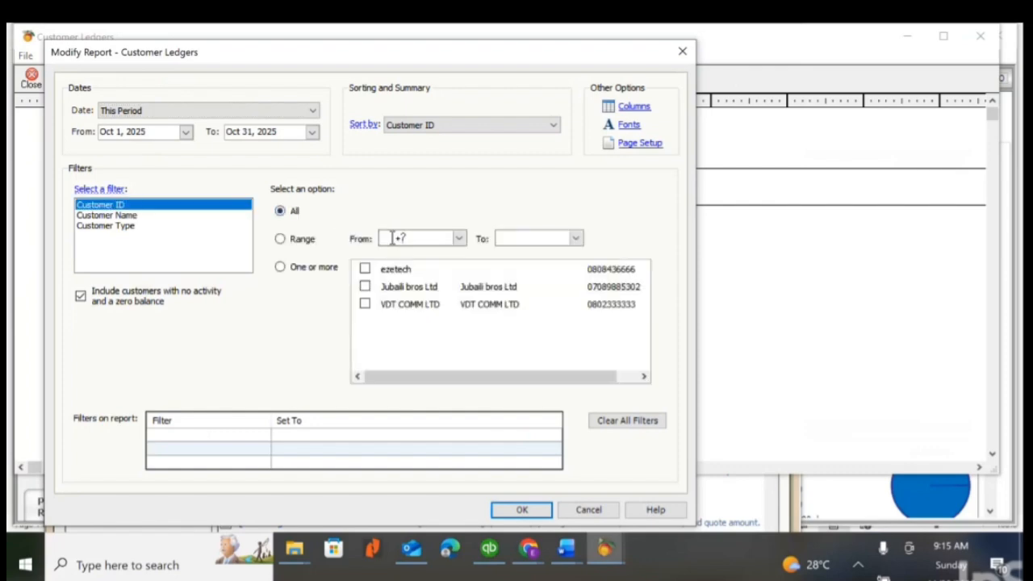
click(364, 287)
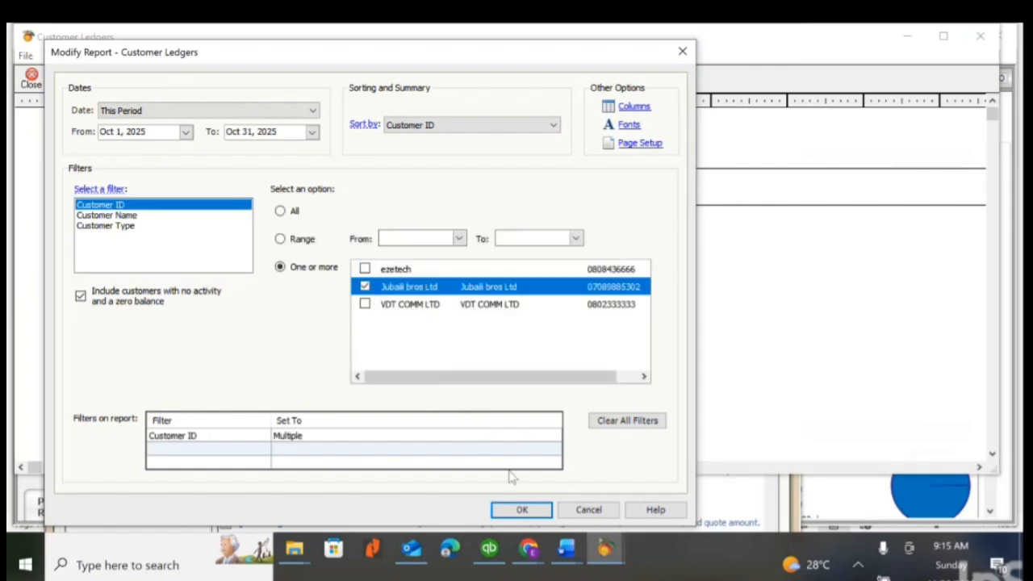
click(520, 513)
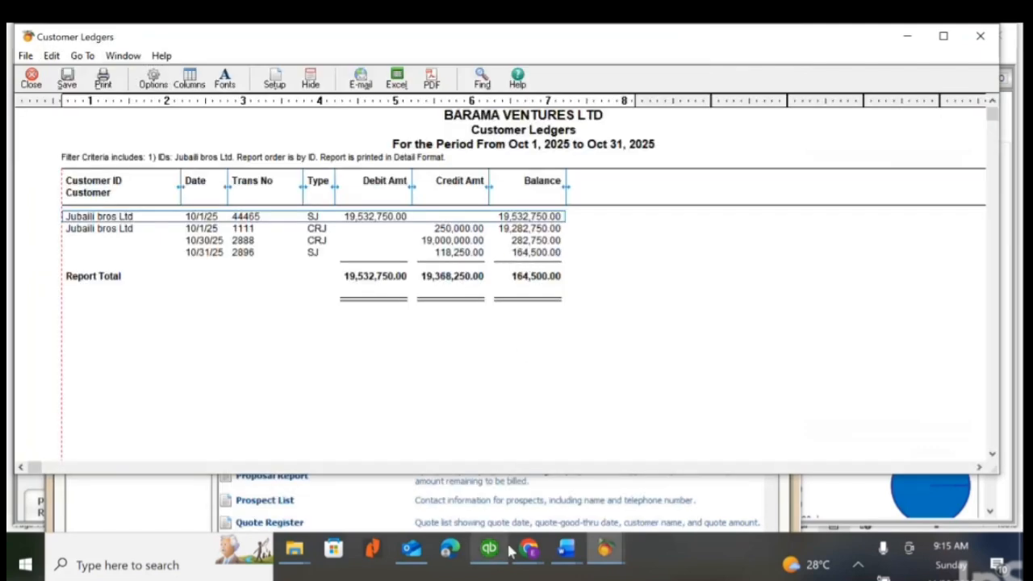
- Compare the ledger with the overpayment scenario in Word's Document1 and return to the main Peachtree Accounting window
mouse_move(566, 565)
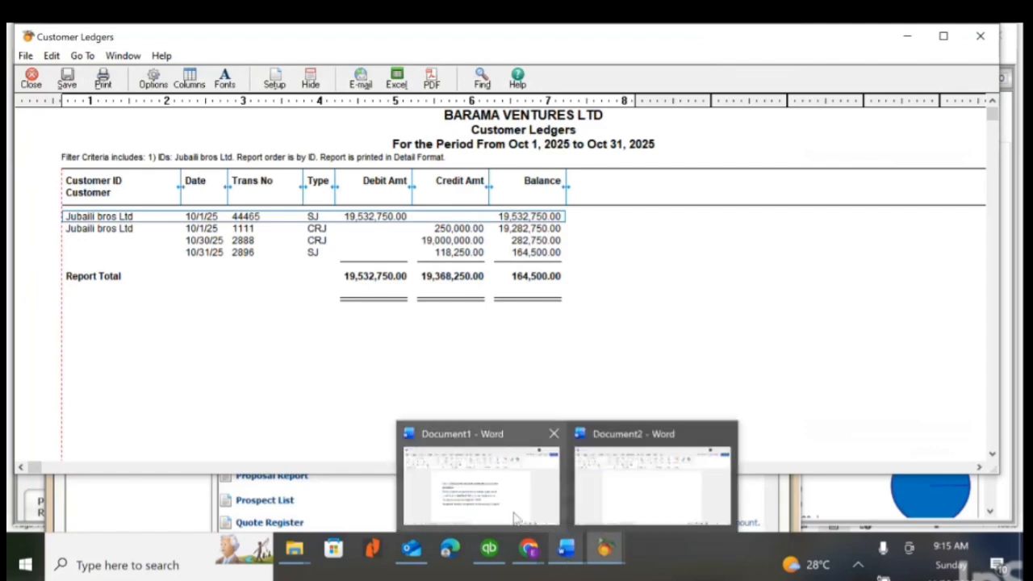
click(484, 484)
drag(363, 316, 425, 323)
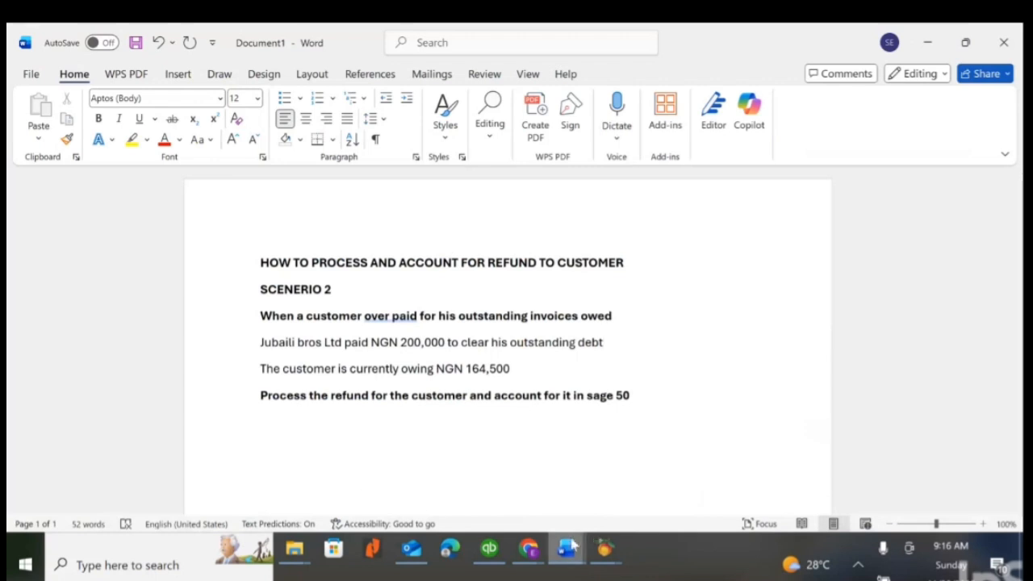
mouse_move(574, 547)
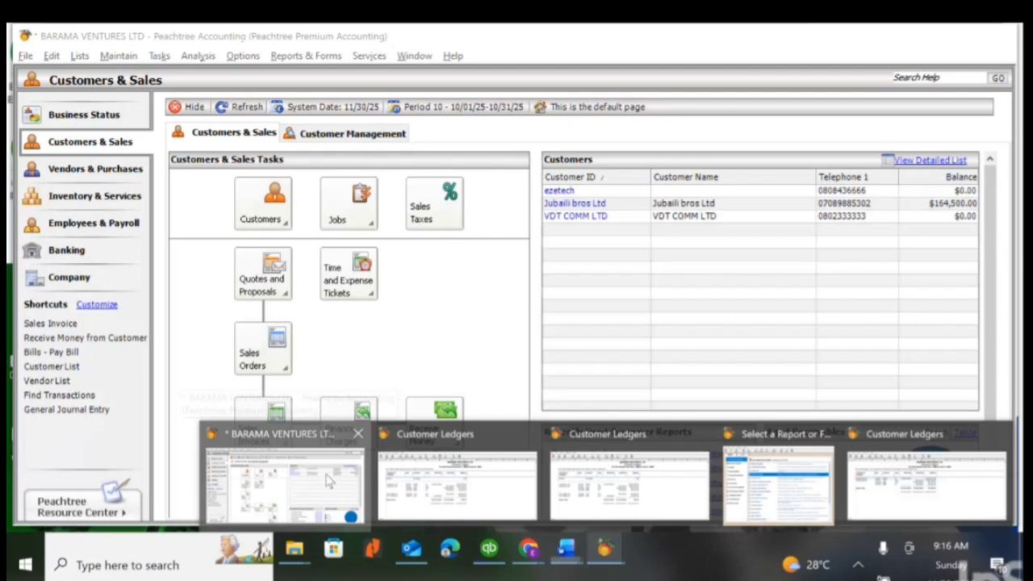
click(330, 480)
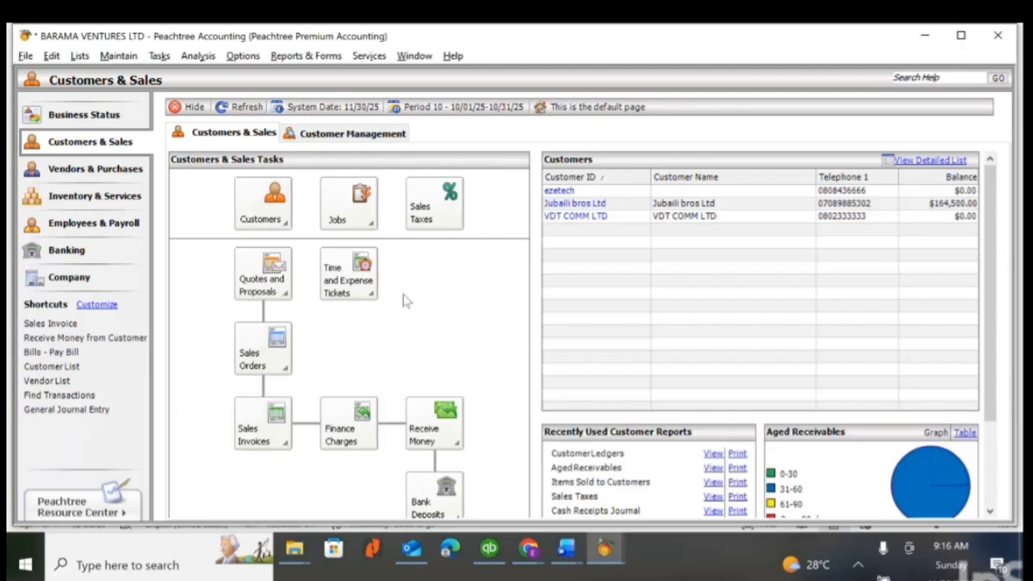
- Start a new receipt and select Jubaili bros Ltd as the customer
click(162, 57)
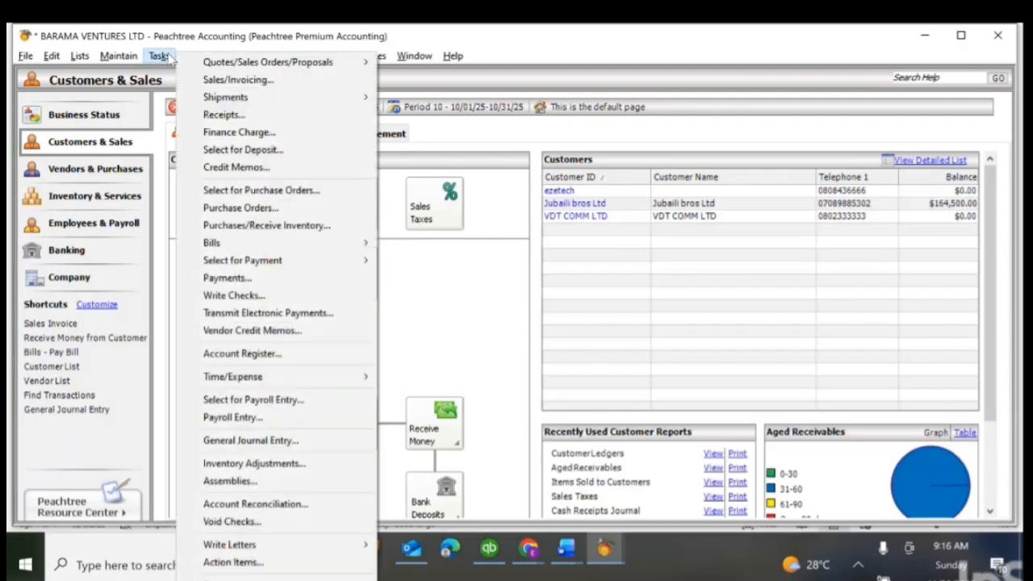
click(225, 115)
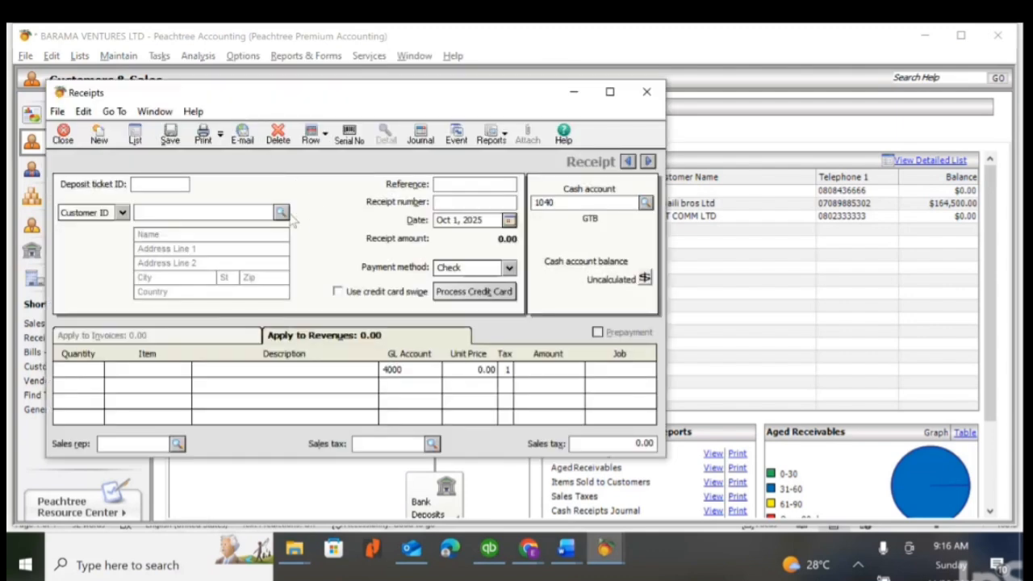
click(281, 212)
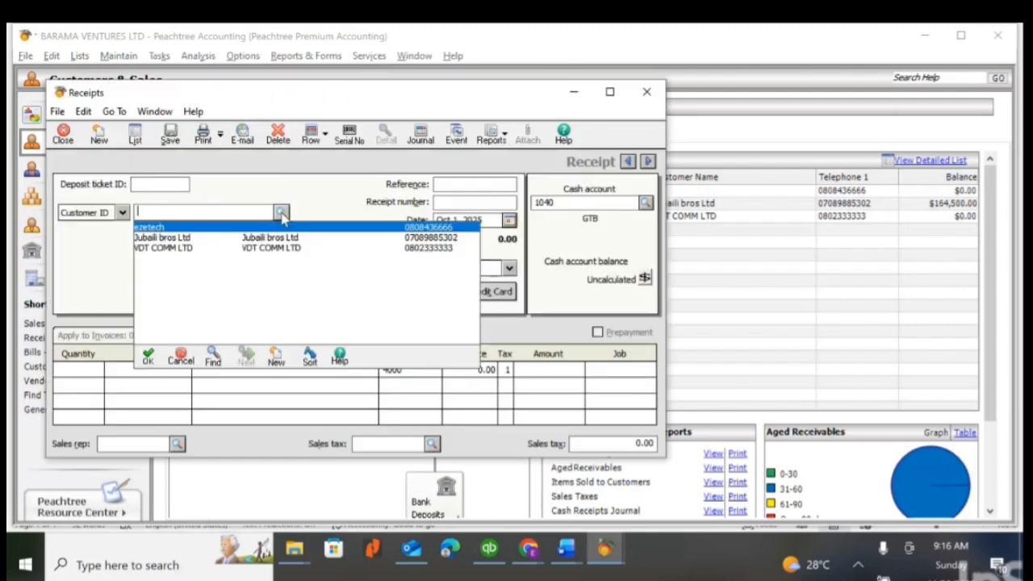
double_click(208, 239)
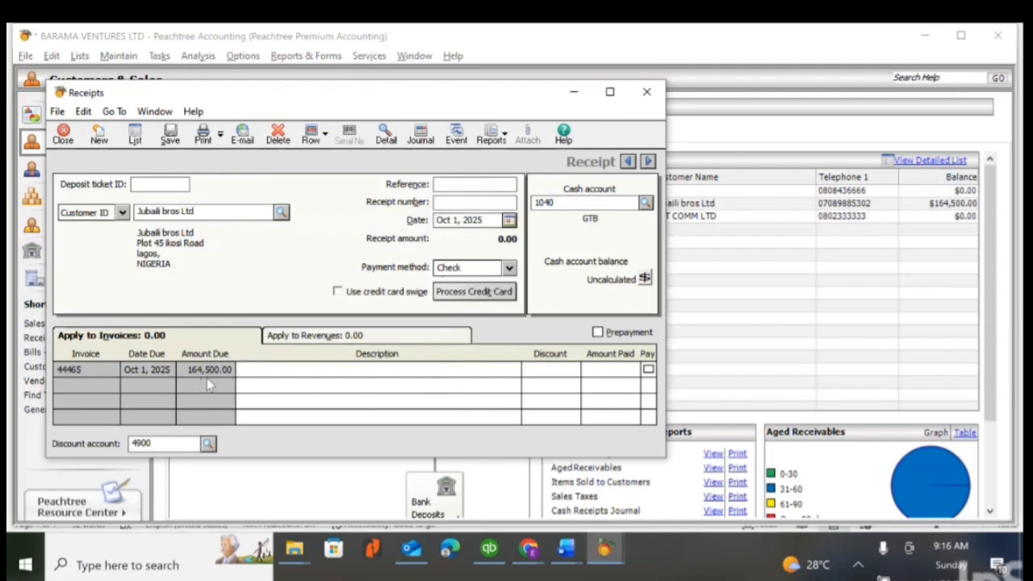
- Describe the open invoice line as "payment for invoice 44465 and excess payment" and set its amount paid to 200,000.00
click(278, 369)
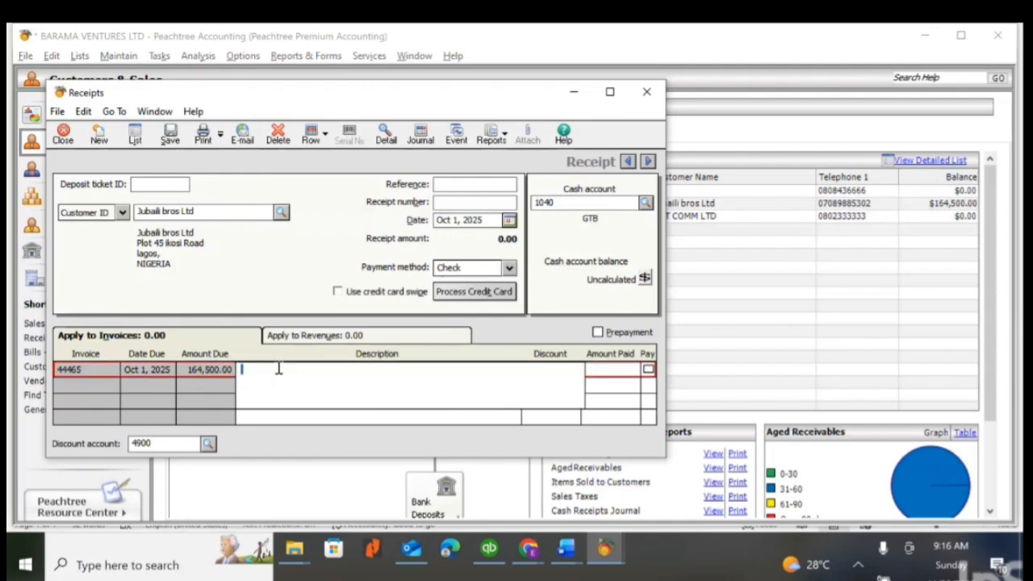
text(pay)
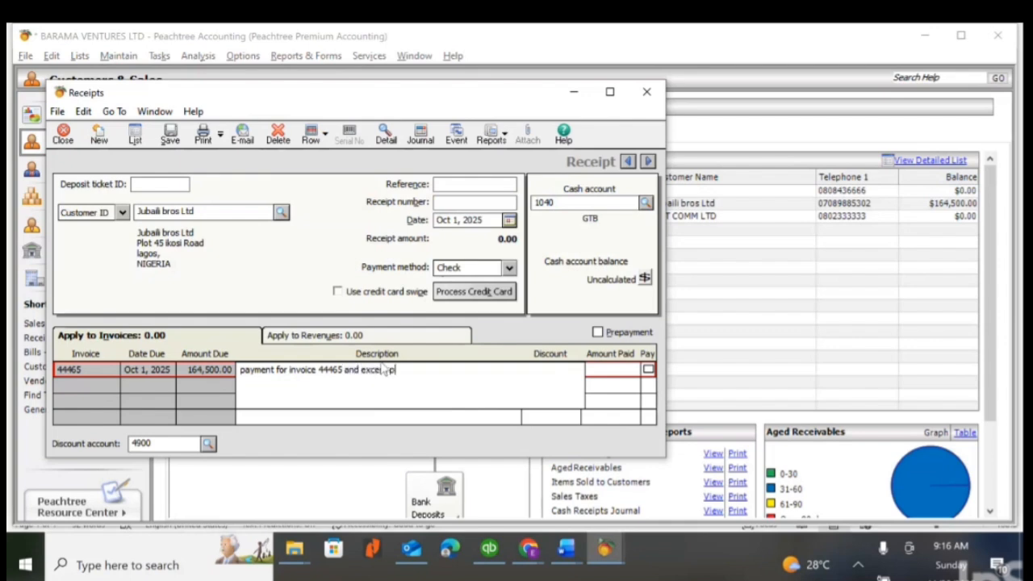
text(ment)
click(385, 368)
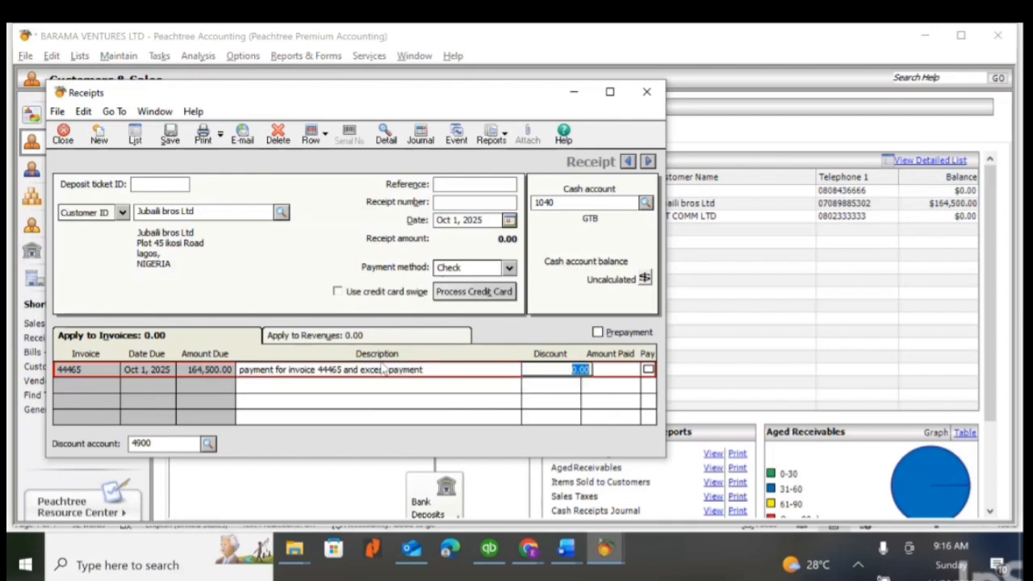
text(ss)
key(Tab)
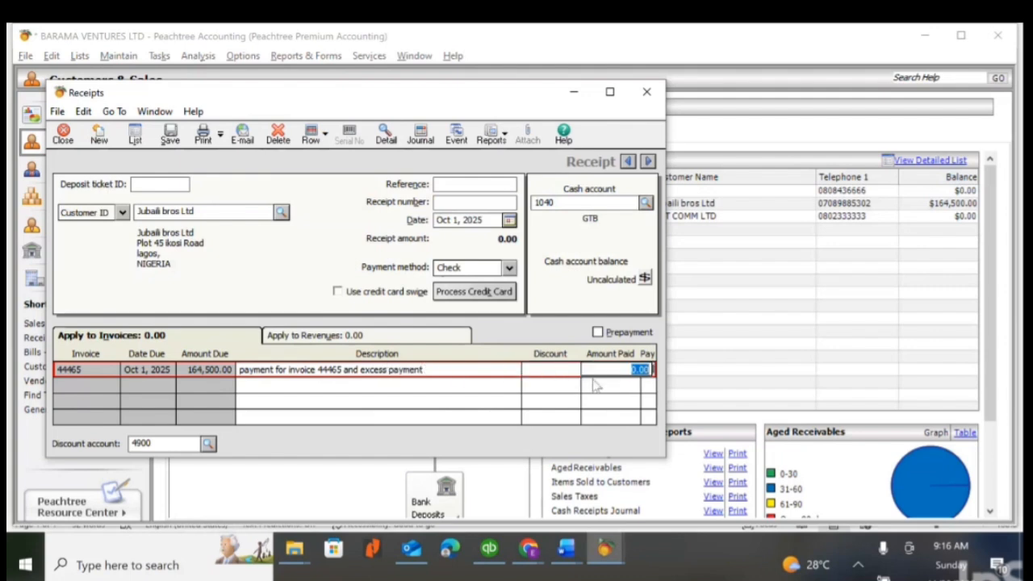
text(200,00)
key(Tab)
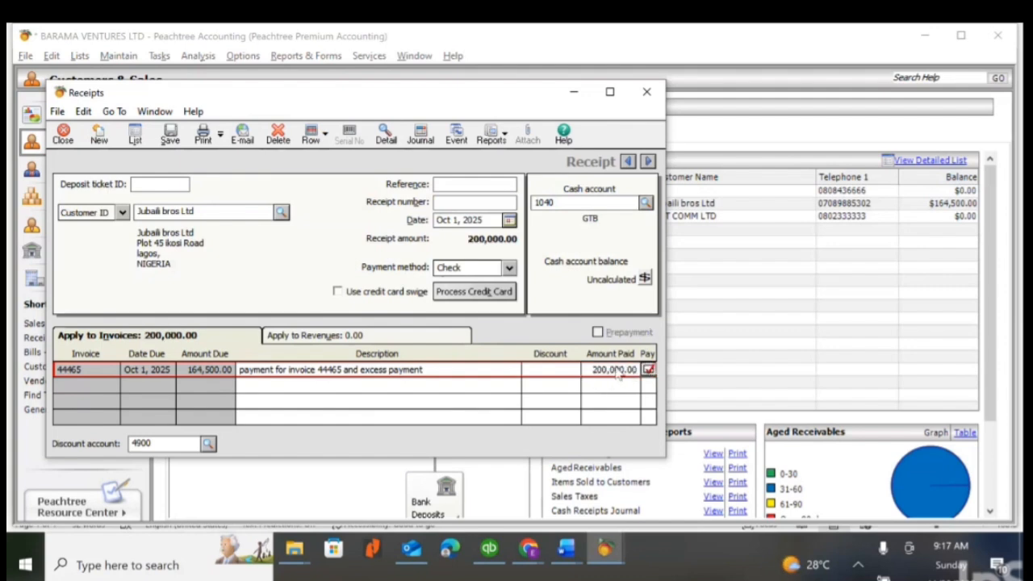
- Save the receipt with reference 2233 and cash account 1050 (FCMB), and close the Receipts window
click(461, 183)
text(2233)
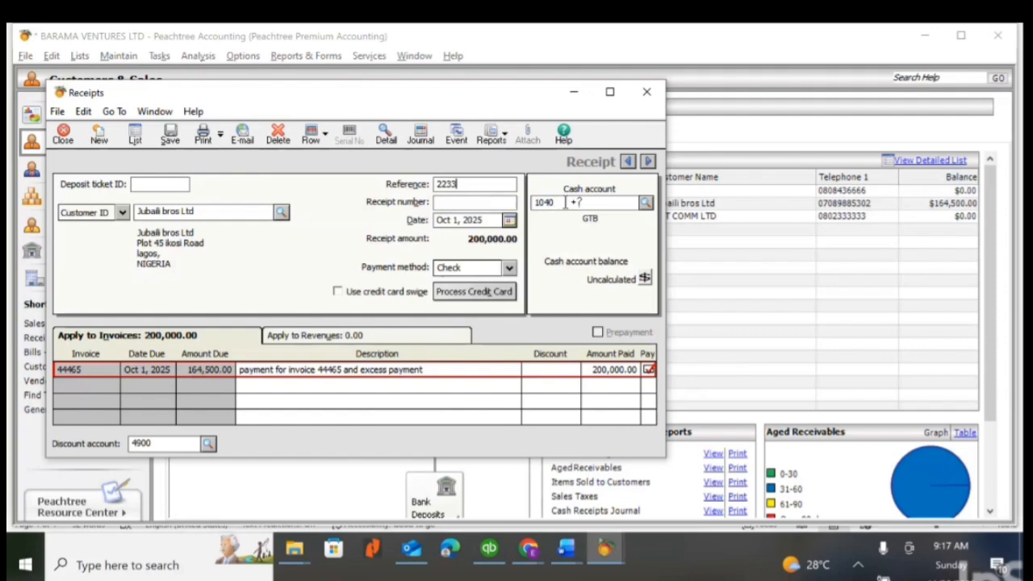
click(646, 204)
double_click(632, 260)
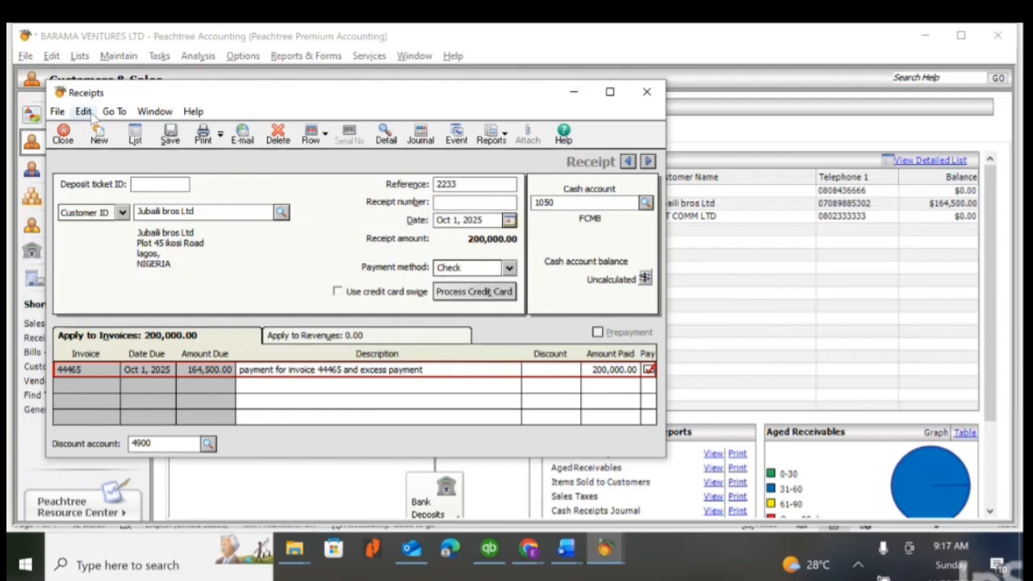
click(171, 137)
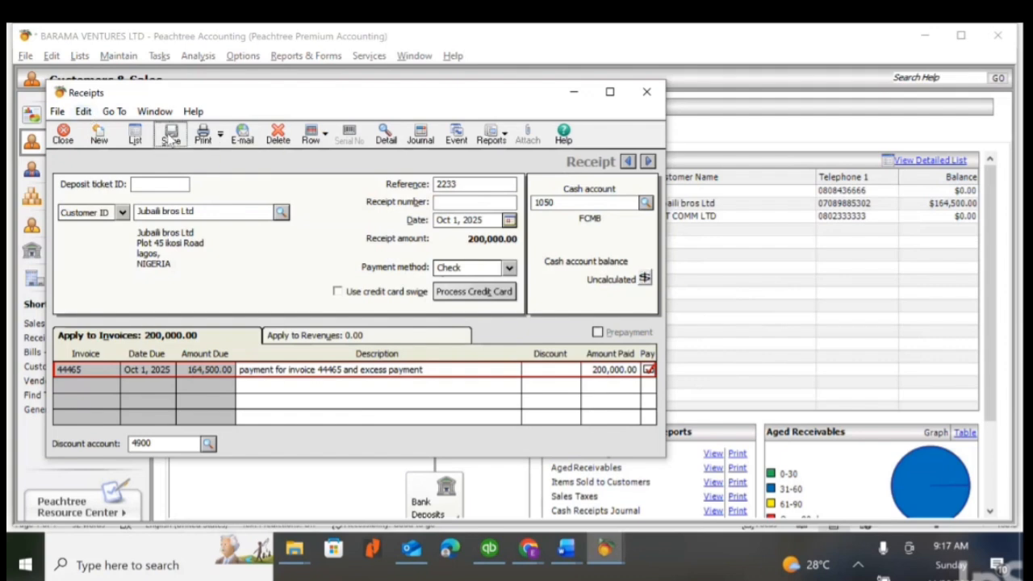
click(649, 96)
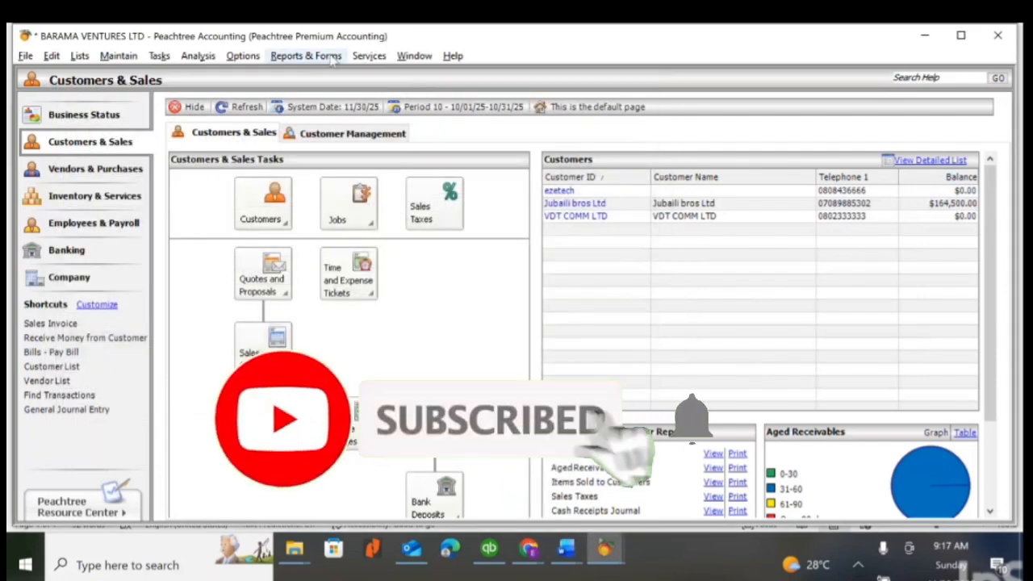
- Reopen the Customer Ledgers report from the Accounts Receivable reports to check the posted receipt
click(306, 56)
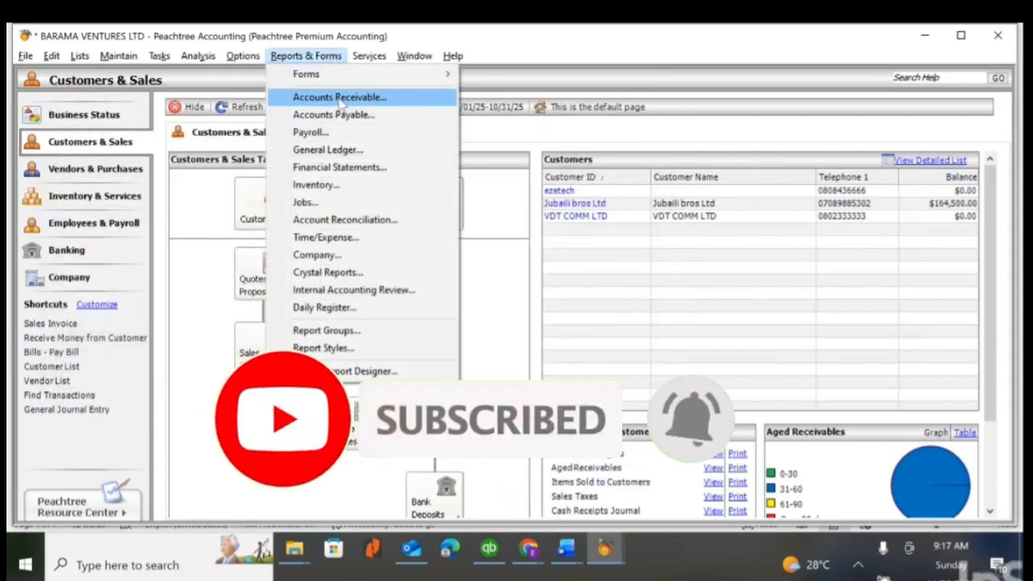
click(339, 97)
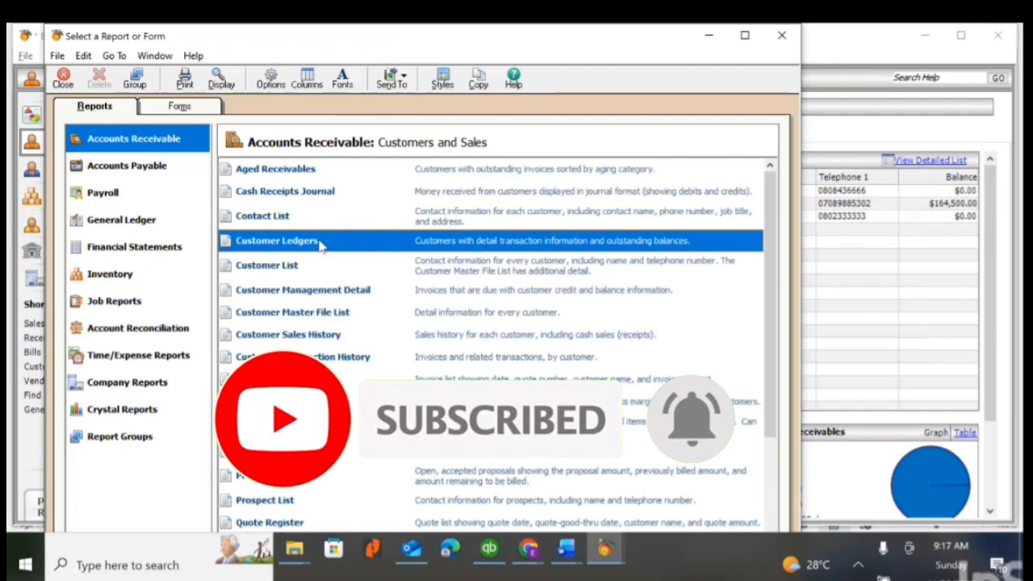
double_click(321, 242)
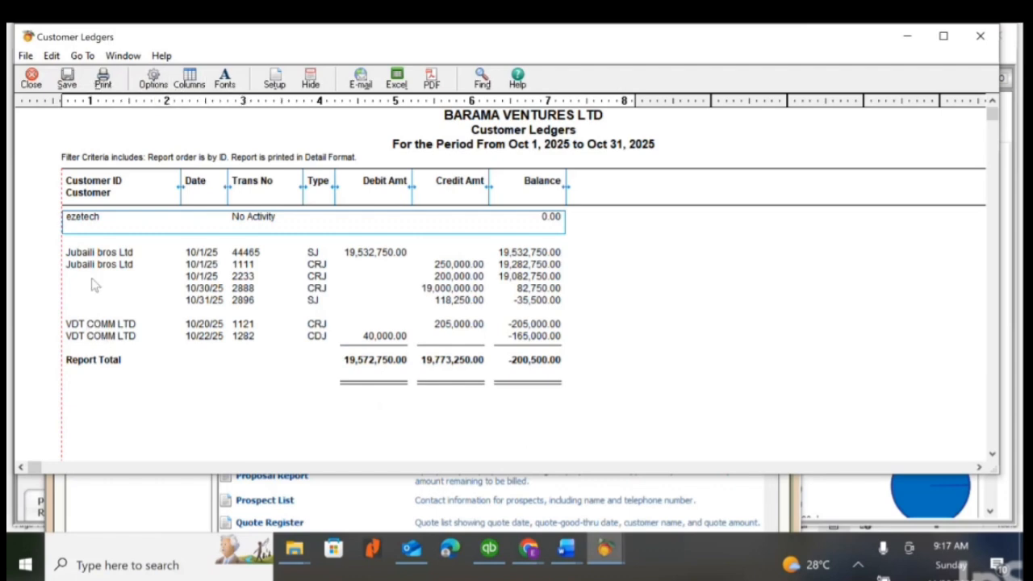
- Limit the reopened ledger report to customer ID Jubaili bros Ltd, review its balance, and close the report
click(150, 78)
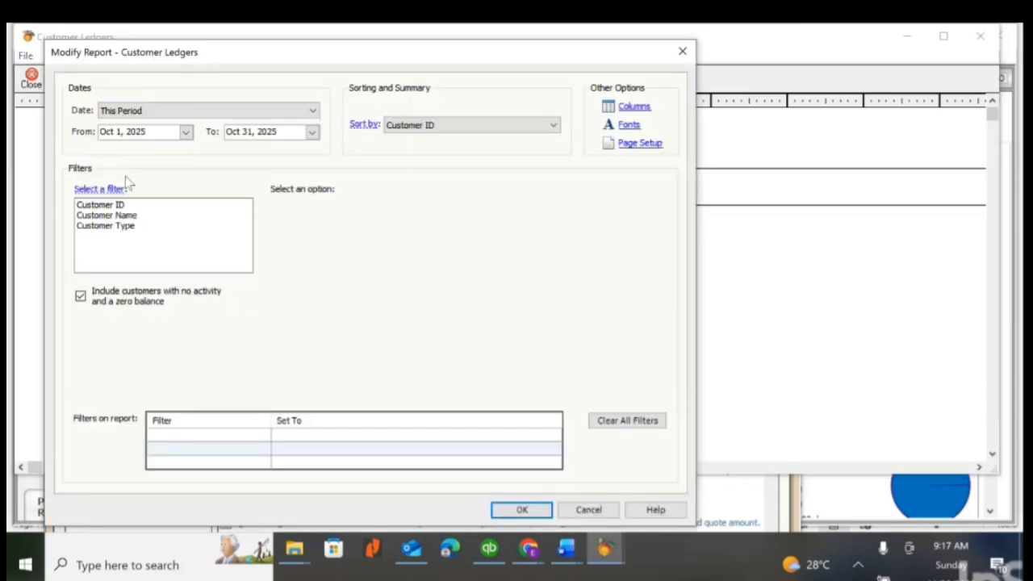
click(120, 204)
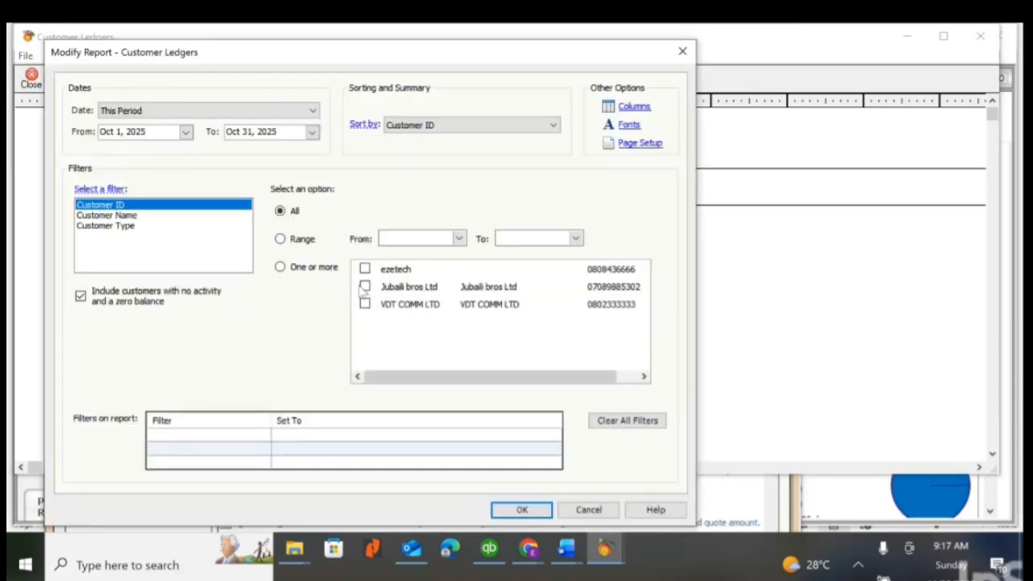
click(364, 287)
click(541, 511)
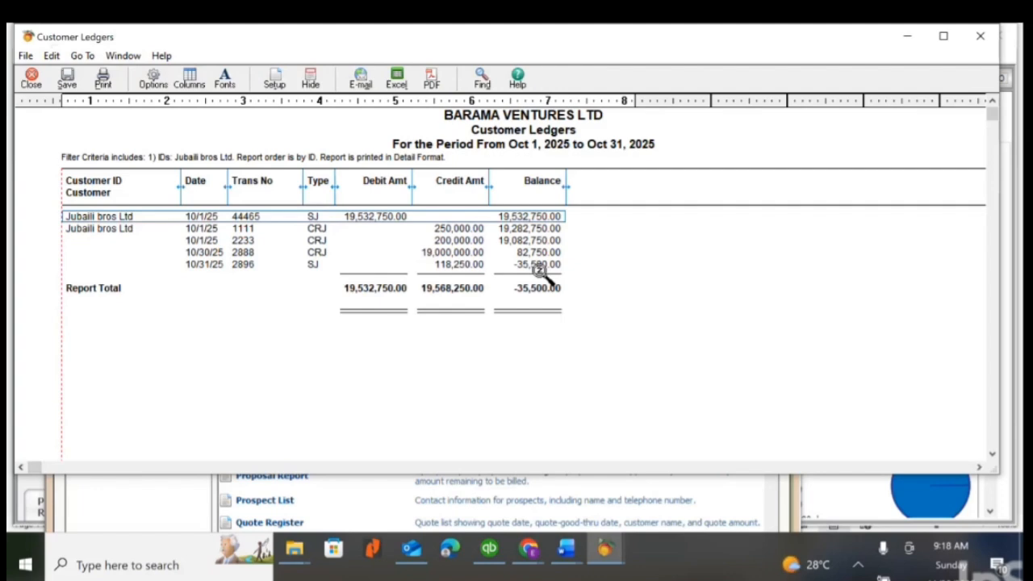
click(31, 80)
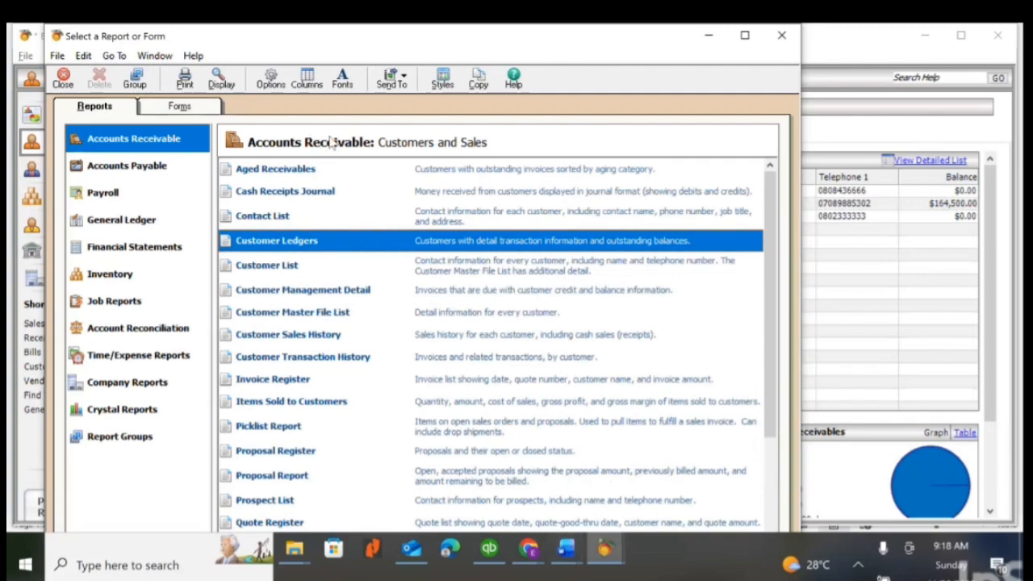
- Close the report selection and start a new payment addressed by customer ID to Jubaili bros Ltd
click(775, 37)
click(161, 61)
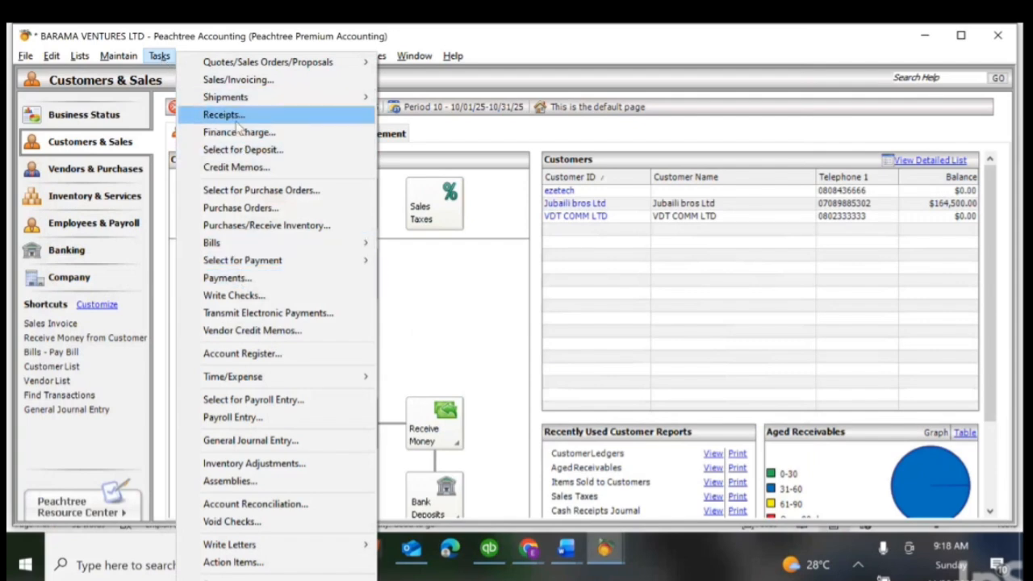
click(242, 283)
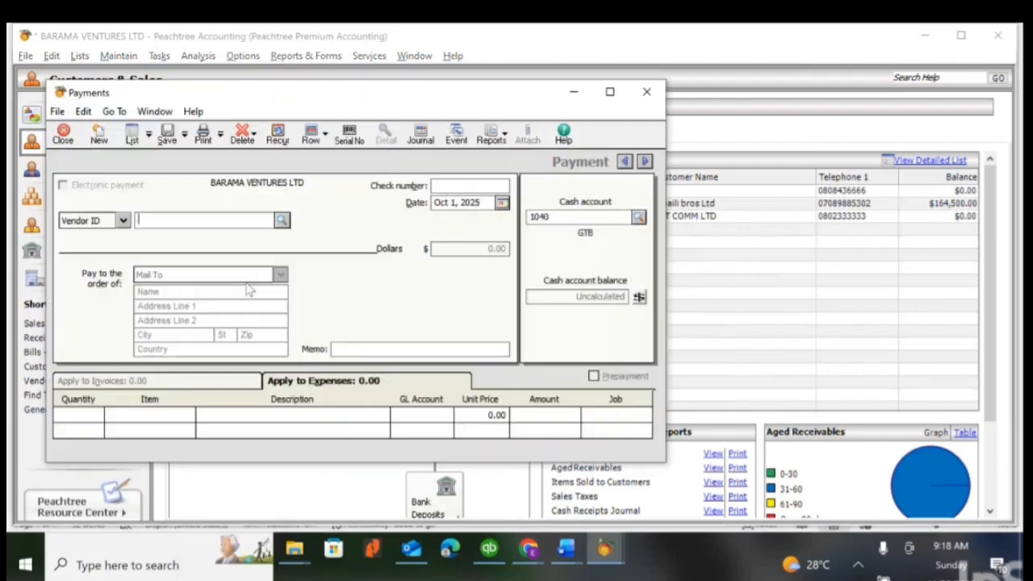
click(123, 221)
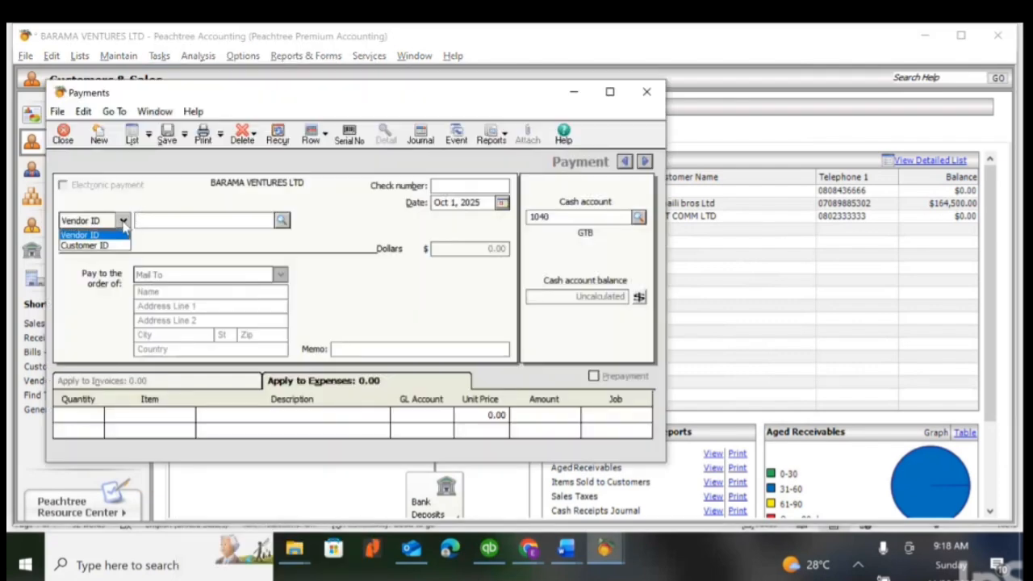
click(84, 245)
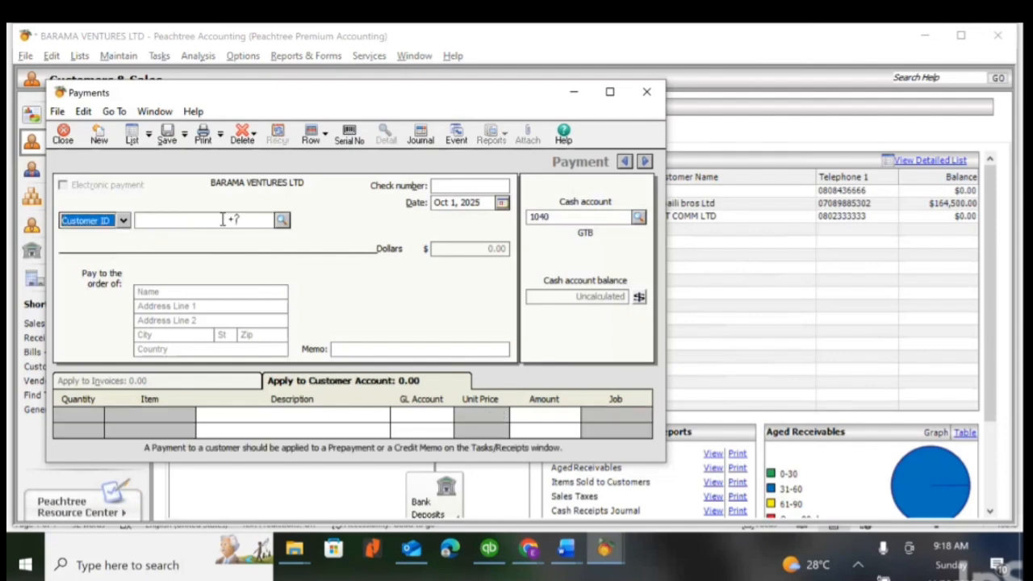
click(123, 221)
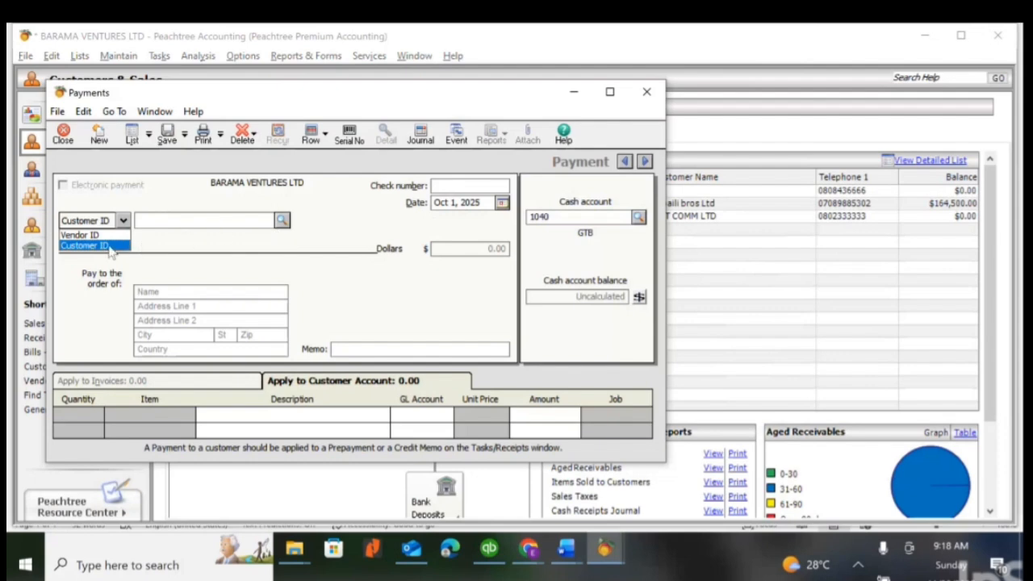
click(111, 245)
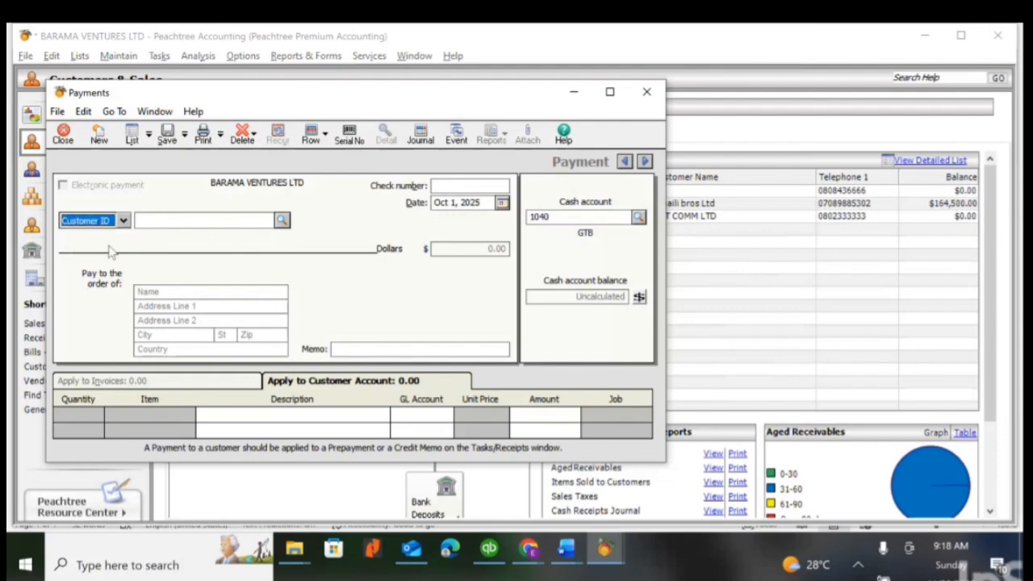
click(281, 222)
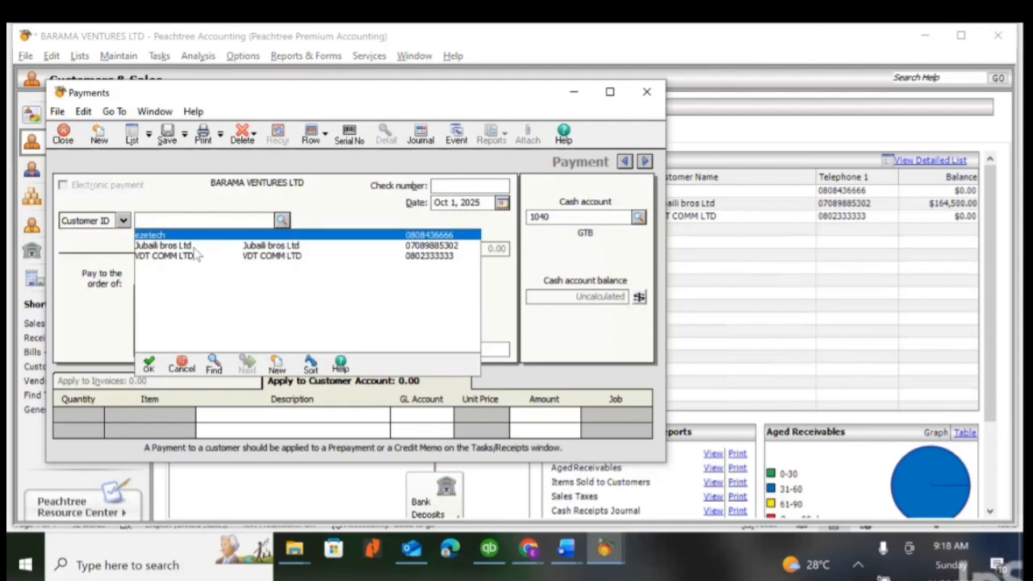
double_click(194, 246)
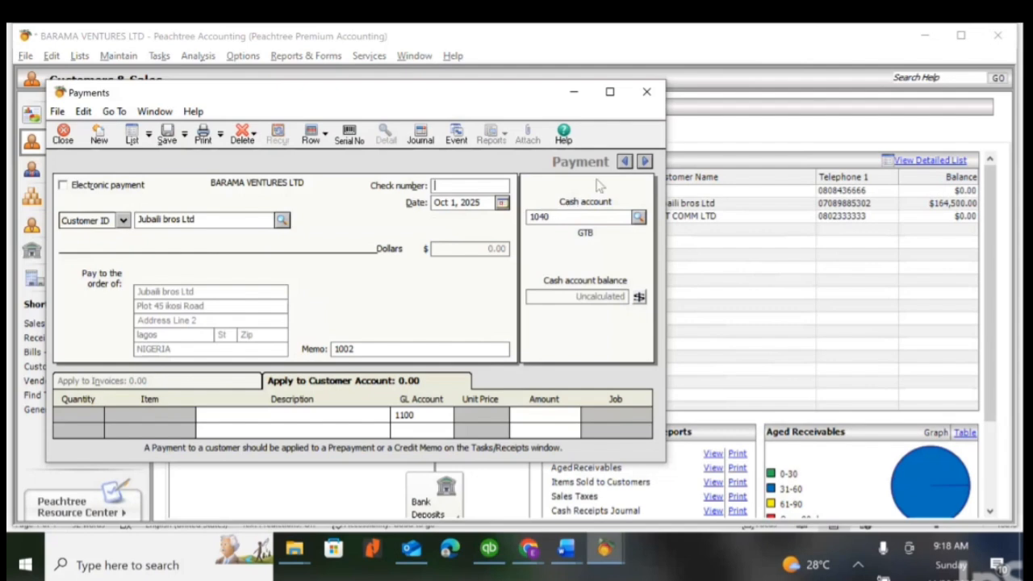
- Maximize the payment form and set its cash account to 1050 (FCMB)
click(610, 93)
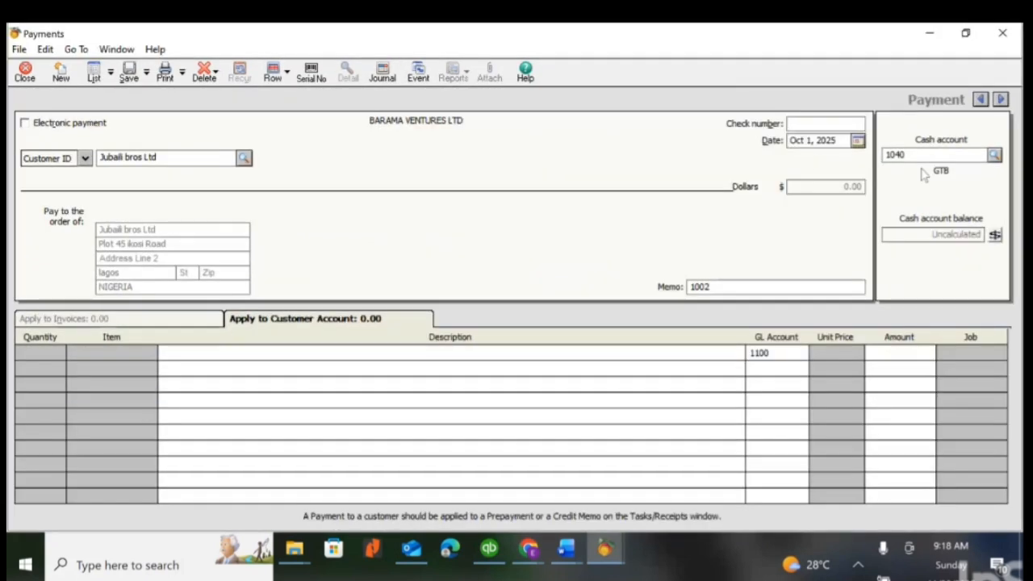
click(996, 157)
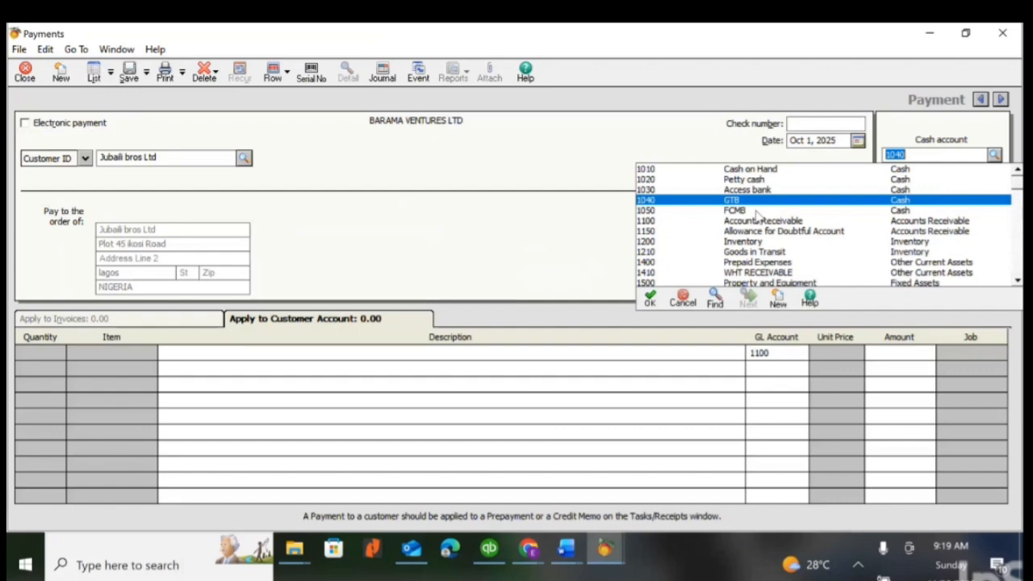
double_click(756, 211)
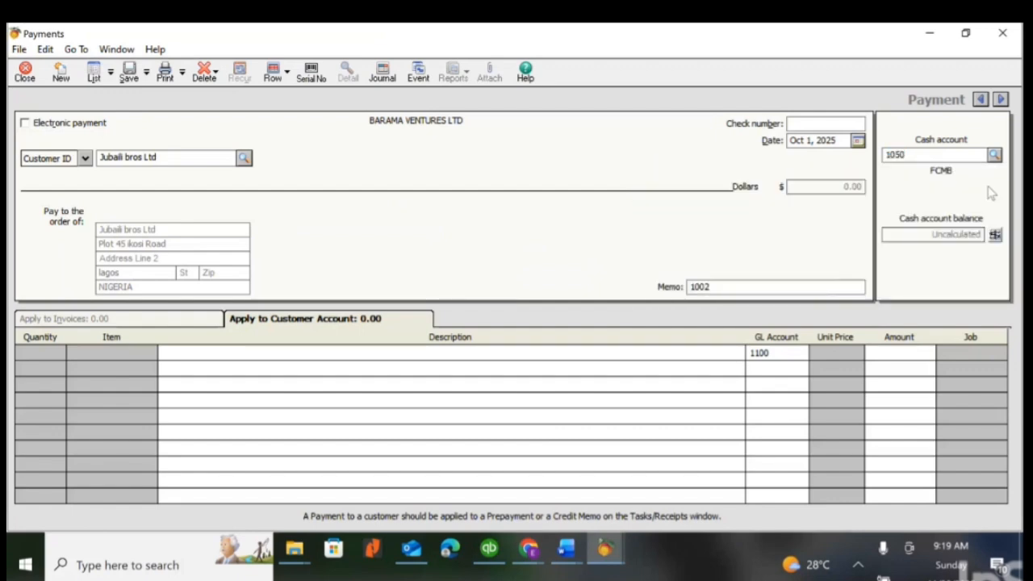
- Describe the first payment line as "Refund to customer - 35,000" and set its amount to 35,500.00
click(175, 353)
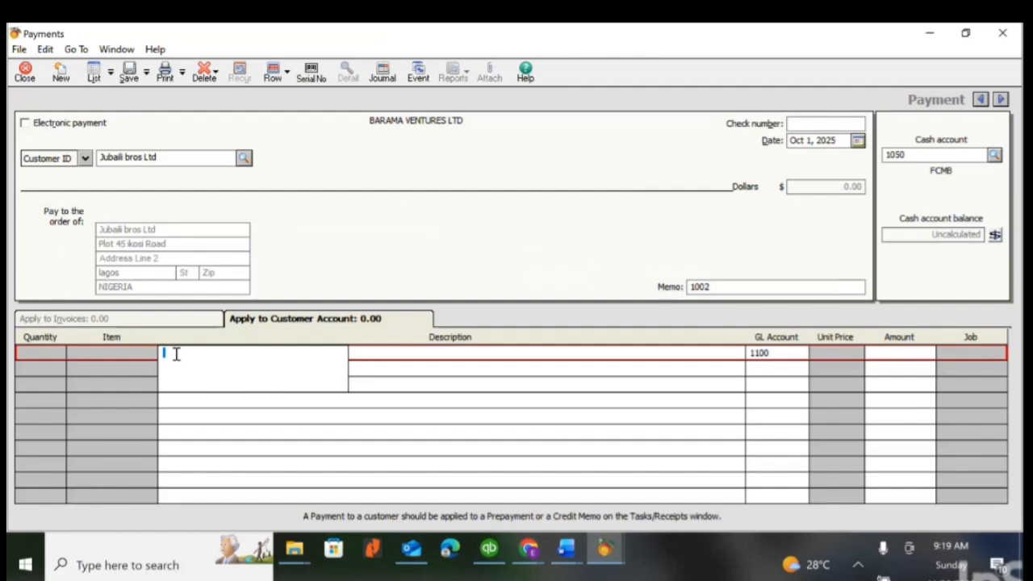
text(Refund to customer - 35,000)
key(Tab)
key(Tab)
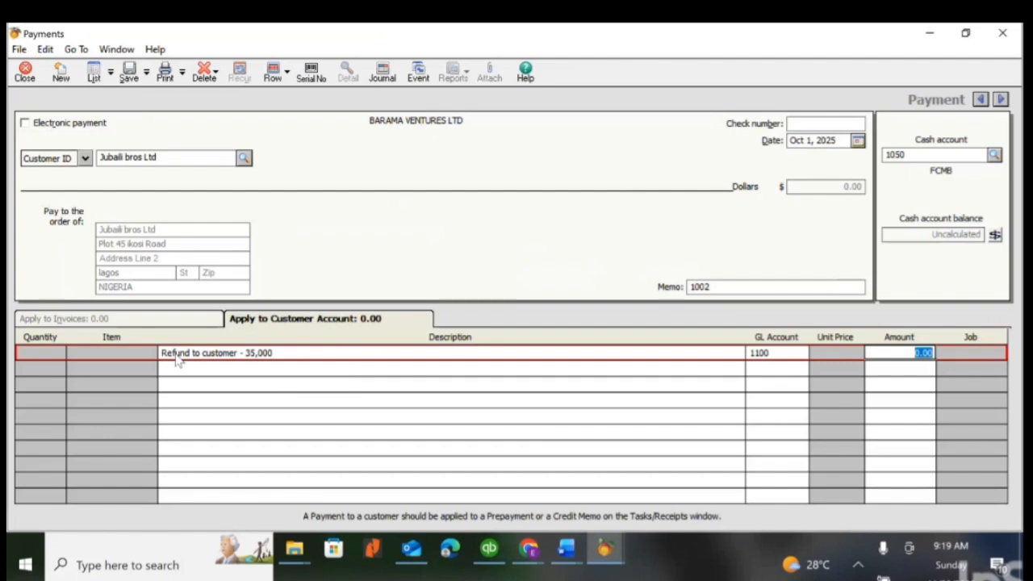
text(35500)
key(Tab)
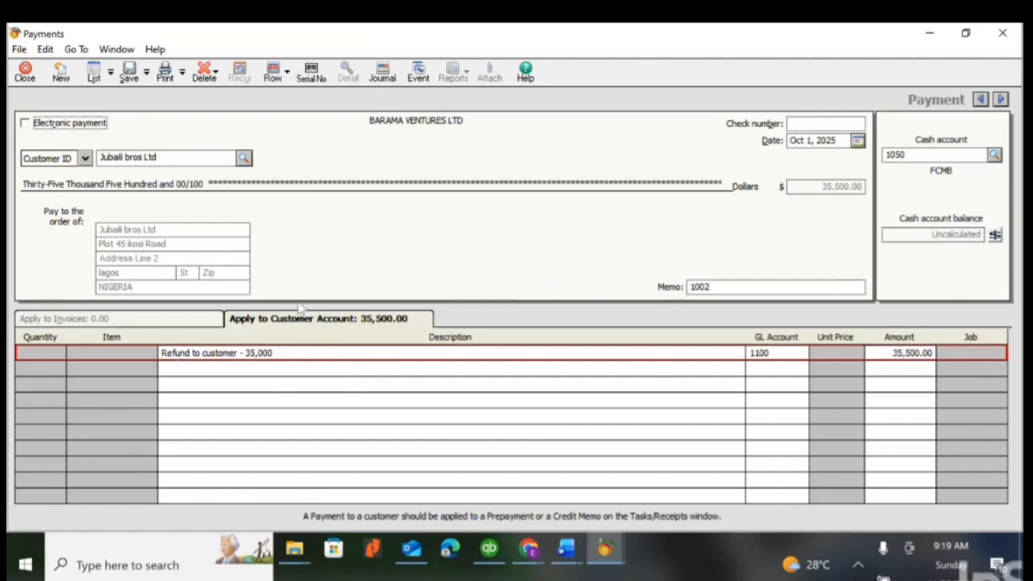
- Date the refund payment Oct 23, 2025, save it, and close the Payments window
click(857, 141)
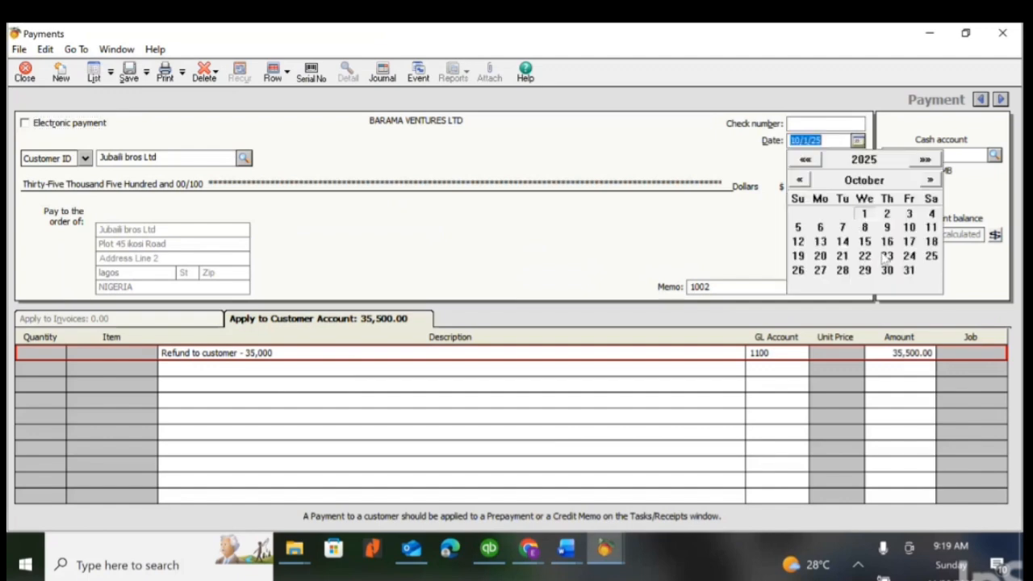
click(887, 256)
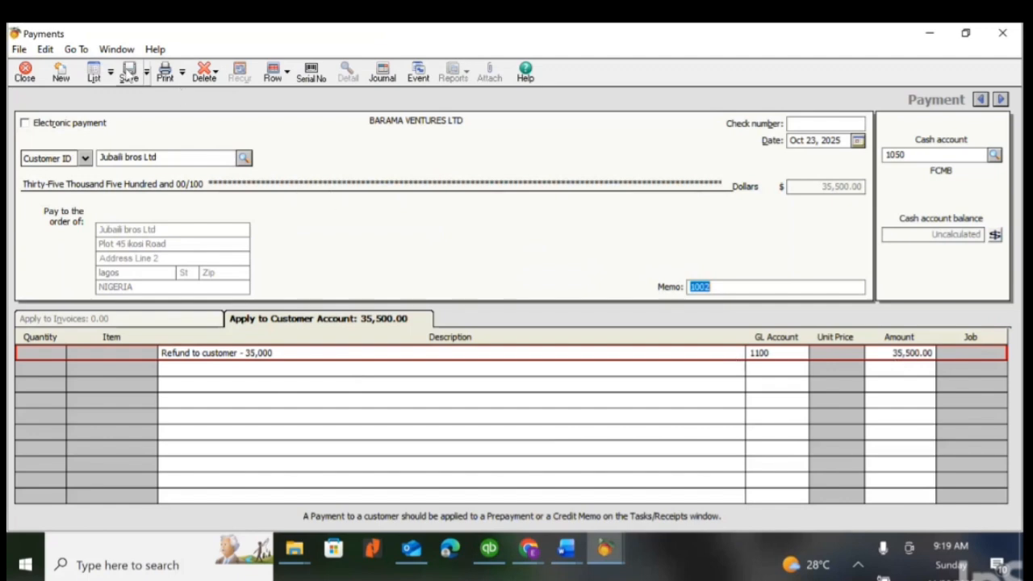
click(129, 73)
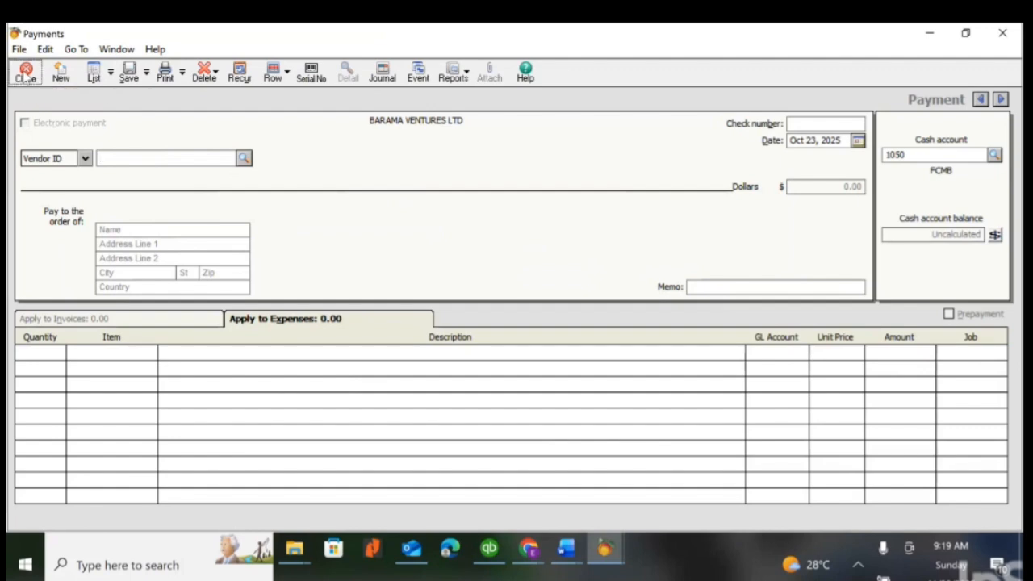
click(26, 77)
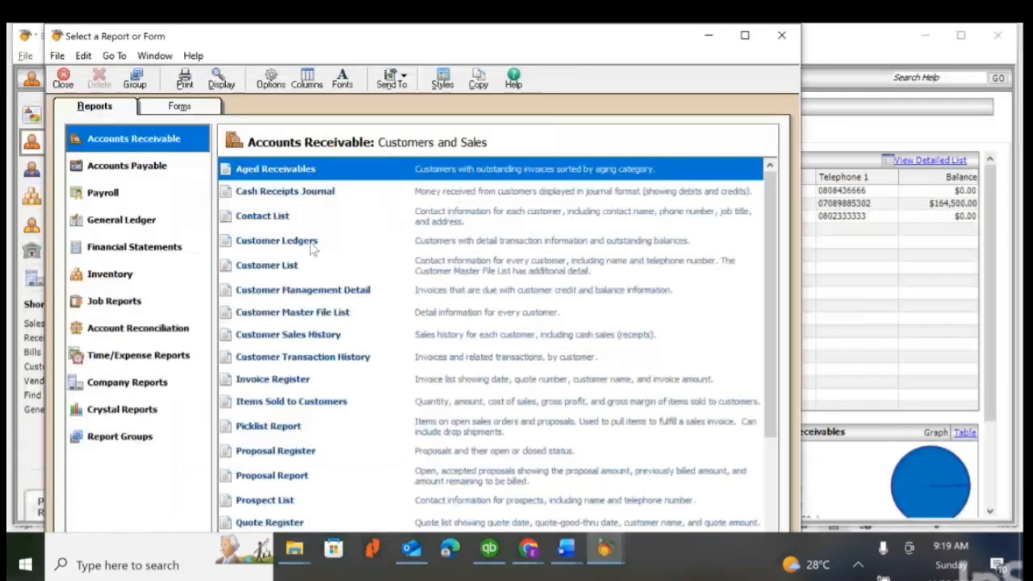
- Display the Customer Ledgers report limited to customer ID Jubaili bros Ltd to check the posted refund
double_click(312, 246)
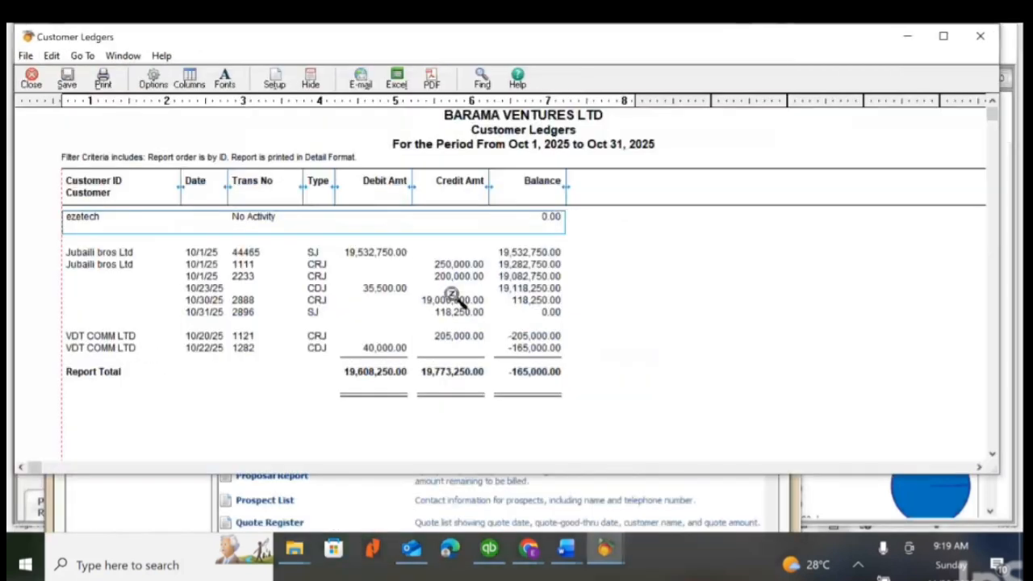
click(153, 78)
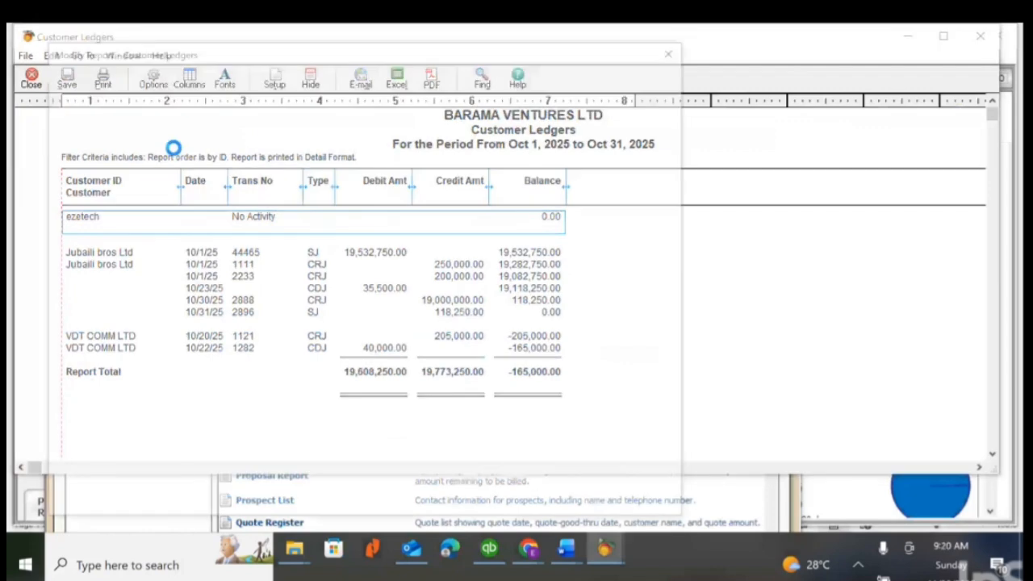
click(119, 205)
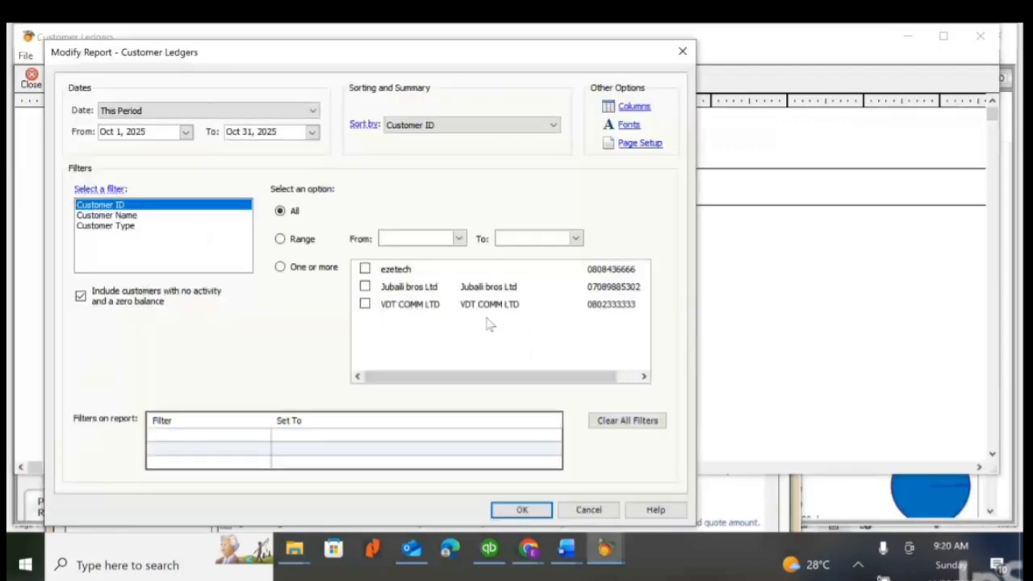
click(386, 288)
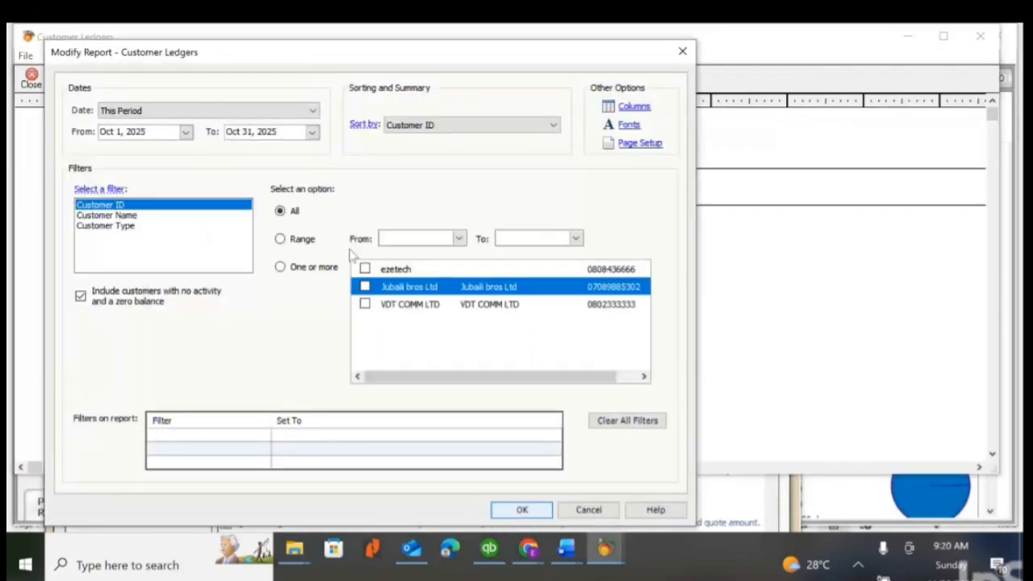
click(364, 287)
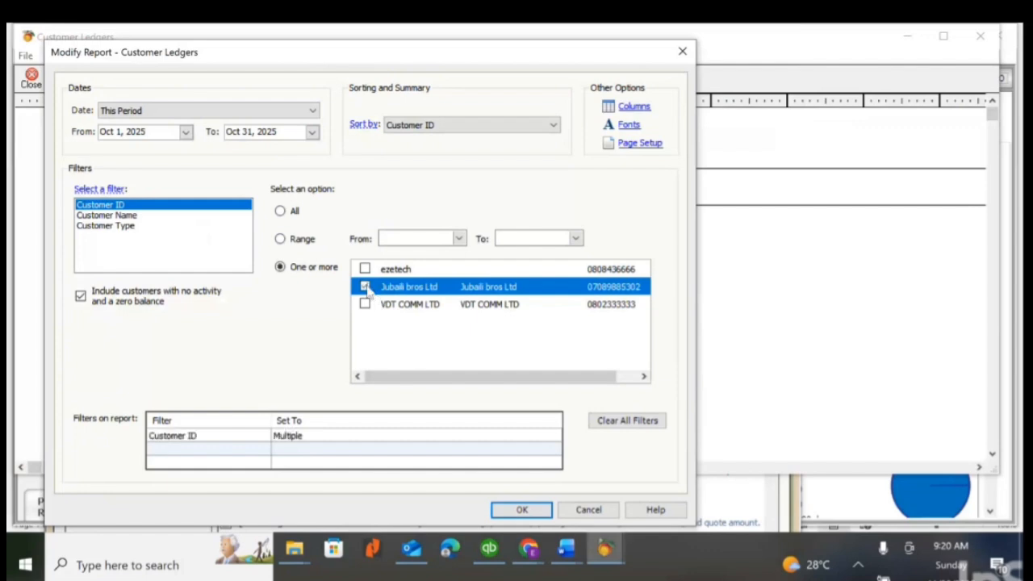
click(522, 510)
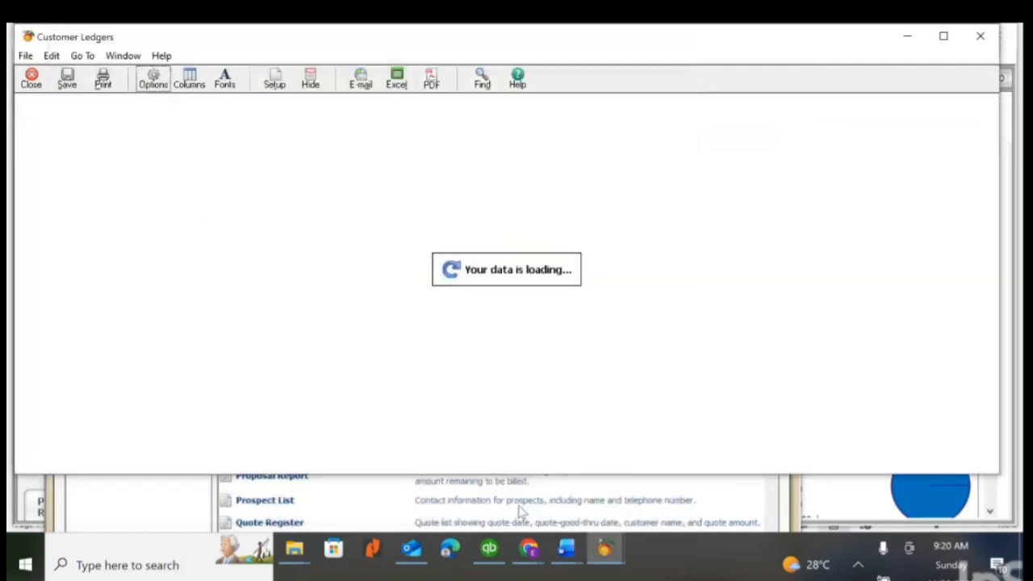